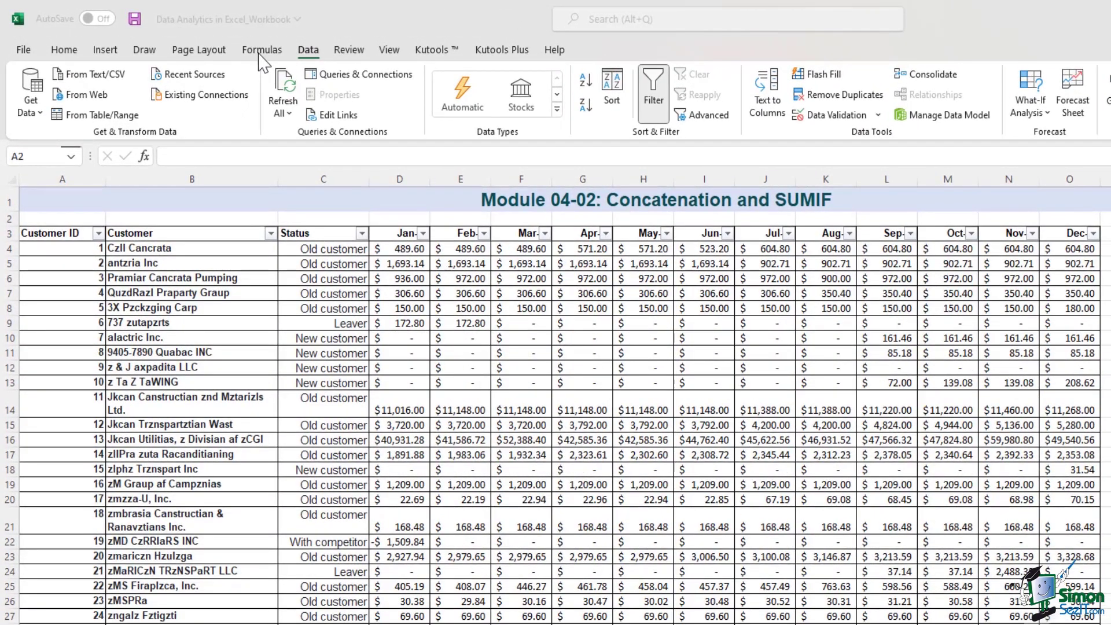
pyautogui.click(262, 50)
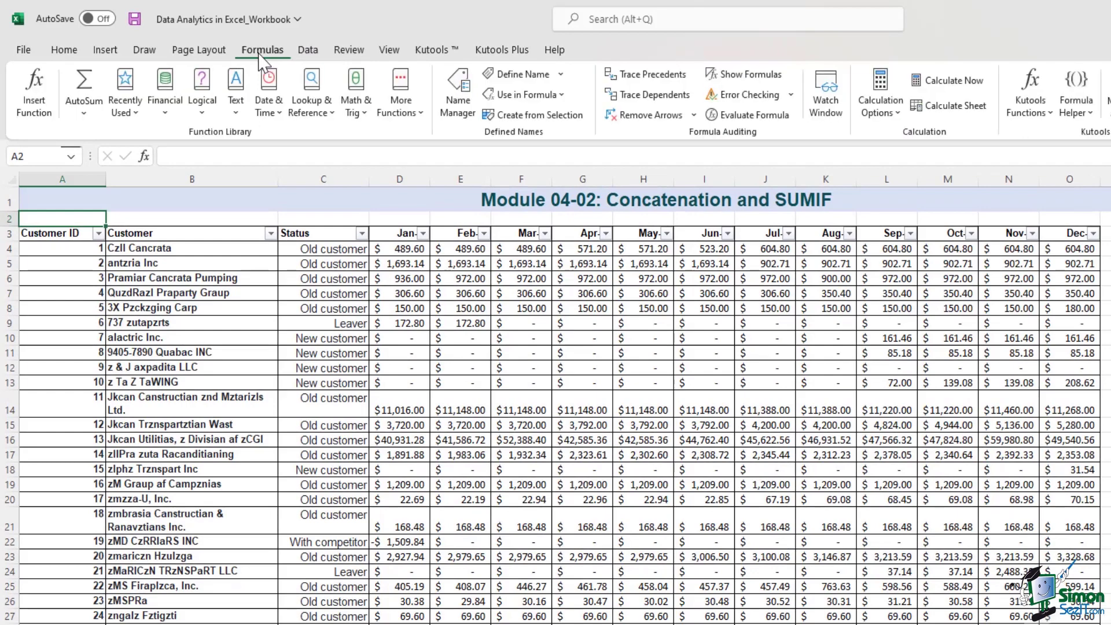
pyautogui.click(239, 118)
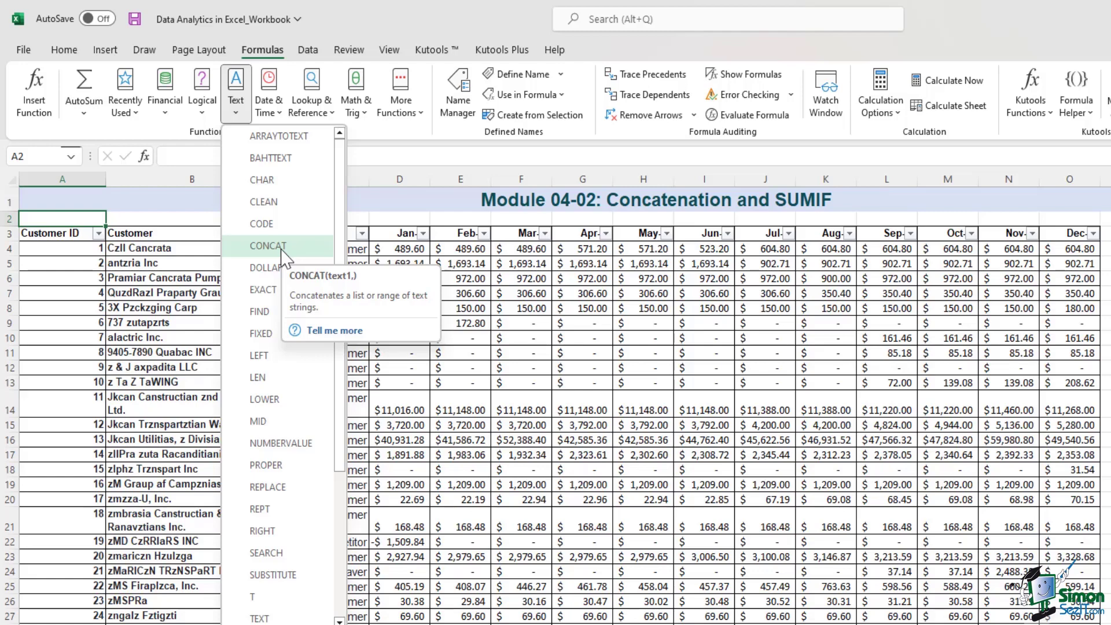
pyautogui.click(586, 303)
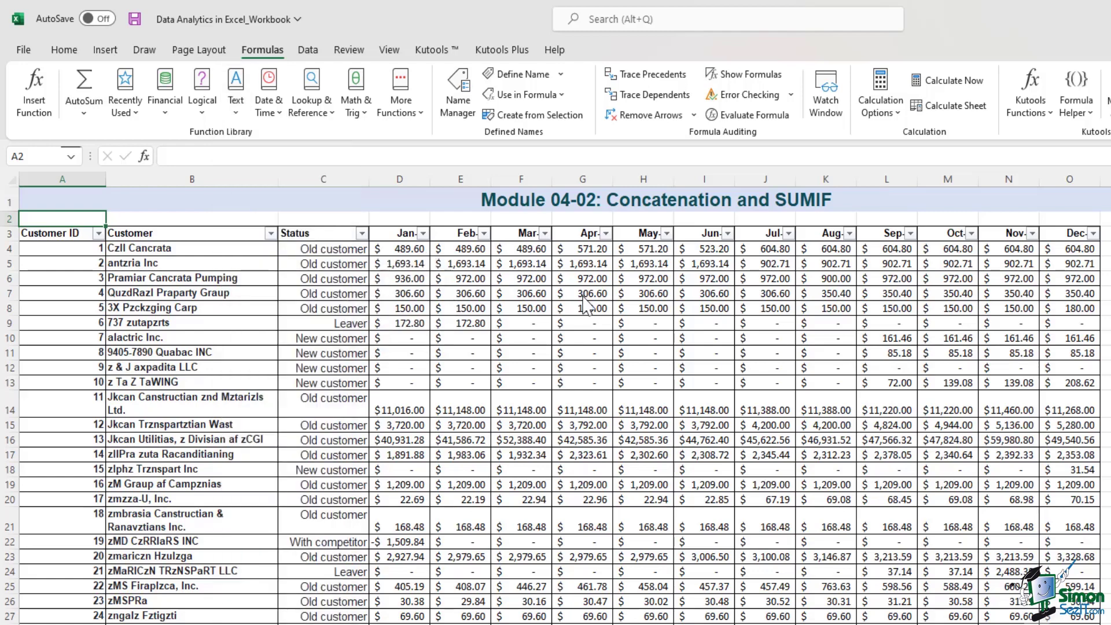
pyautogui.click(460, 301)
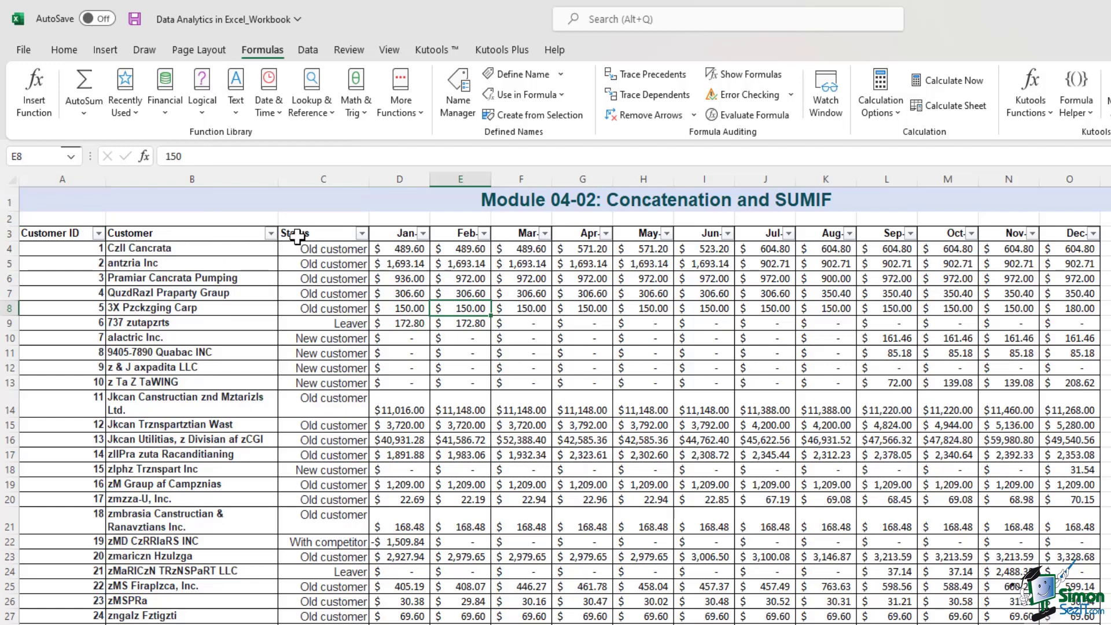
pyautogui.moveTo(383, 234); pyautogui.dragTo(1065, 238)
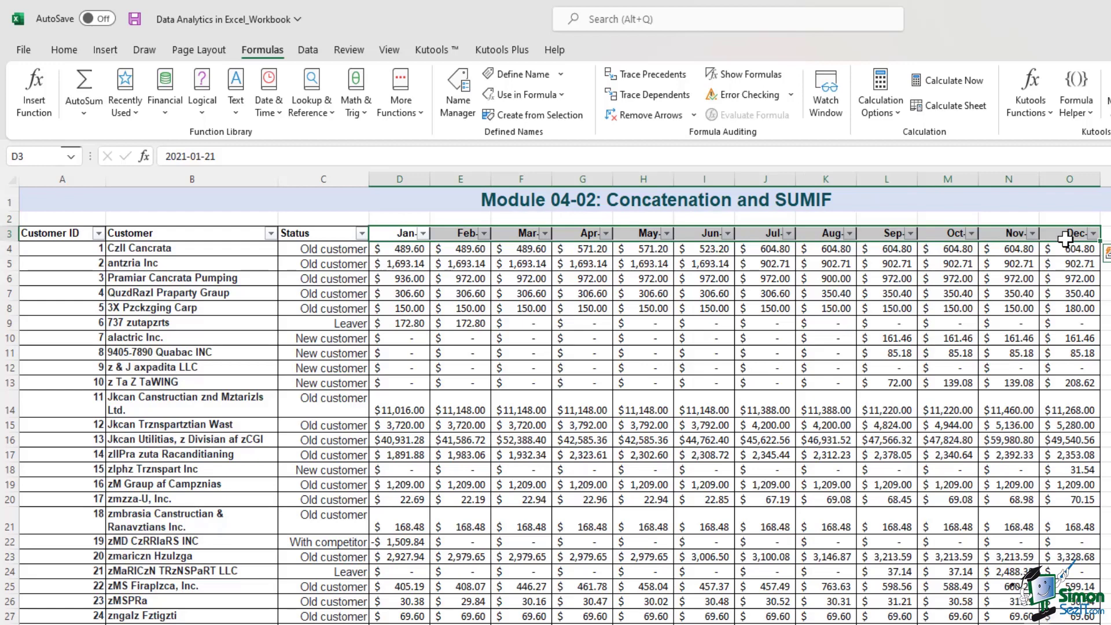
pyautogui.hotkey('ctrl', '1')
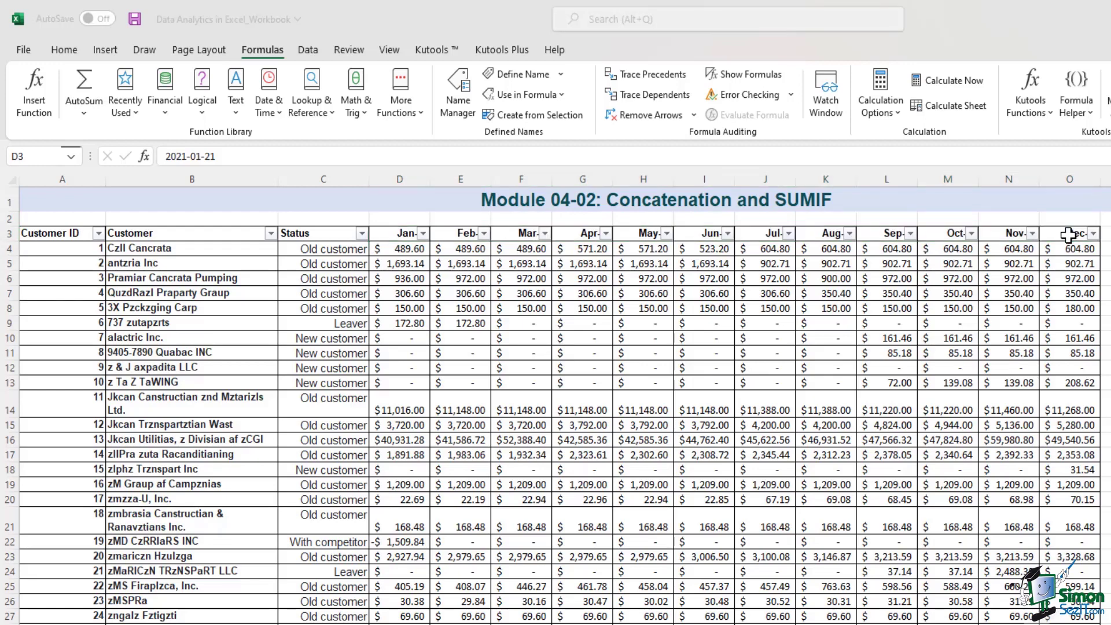
# Insert a blank column between the Customer and Status columns.
pyautogui.click(324, 176)
pyautogui.rightClick(325, 177)
pyautogui.click(395, 335)
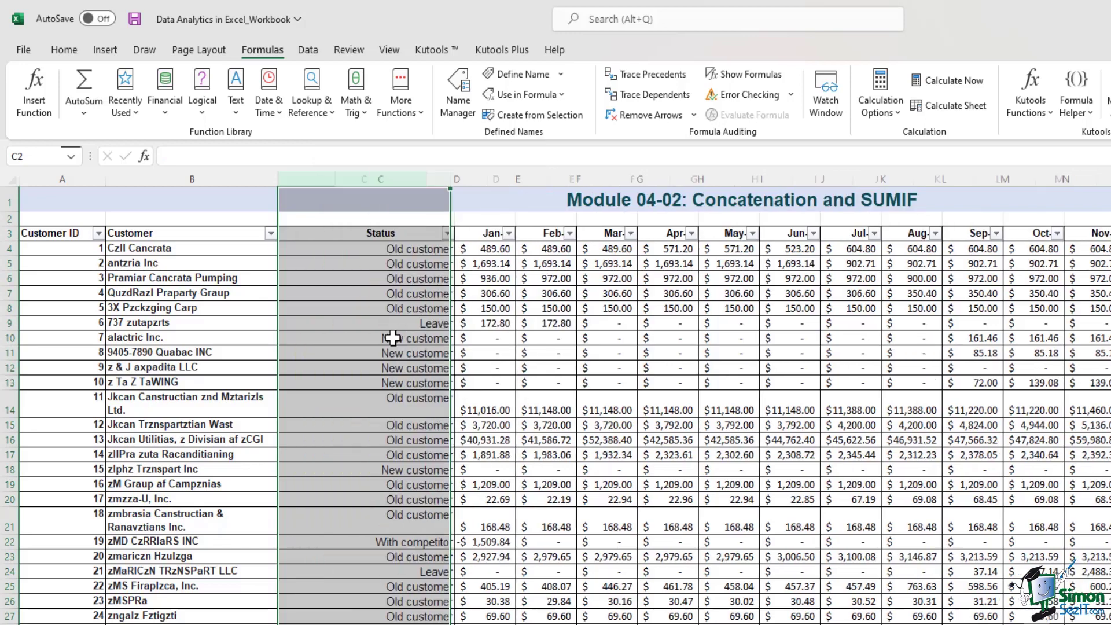
# Enter the header "Customer ID/Customer Name" in C3 of the blank column.
pyautogui.press('Down')
pyautogui.write('Customer ID')
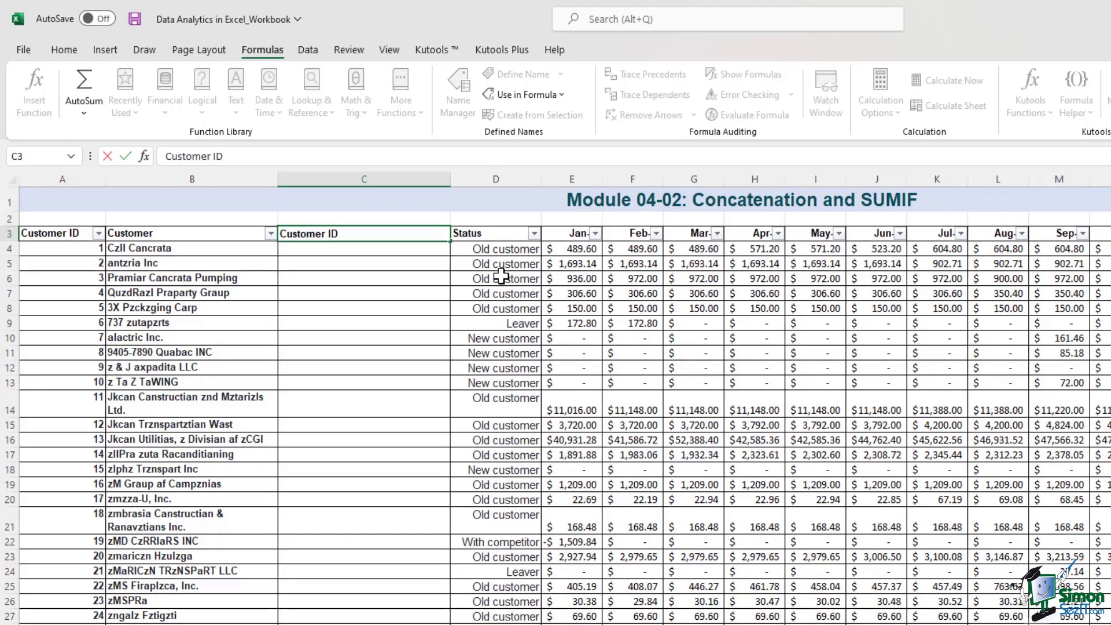
pyautogui.write('/Customer')
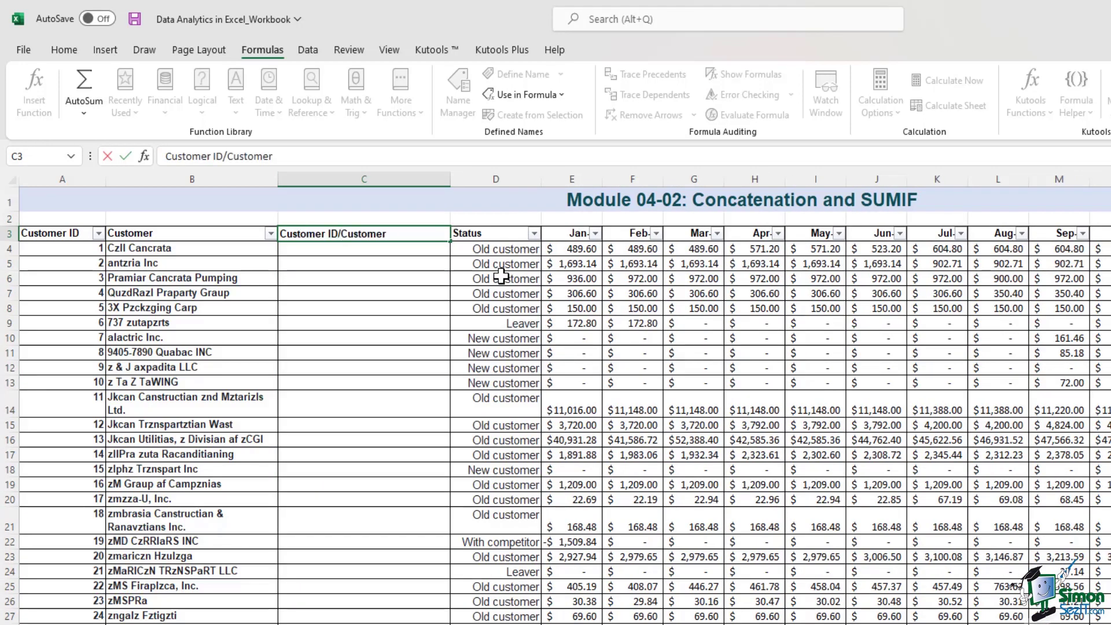
pyautogui.write(' Name')
pyautogui.press('Return')
# Set up a CONCAT function in C4 that joins A4, a space " " and B4 as its three text arguments.
pyautogui.moveTo(56, 247); pyautogui.dragTo(178, 249)
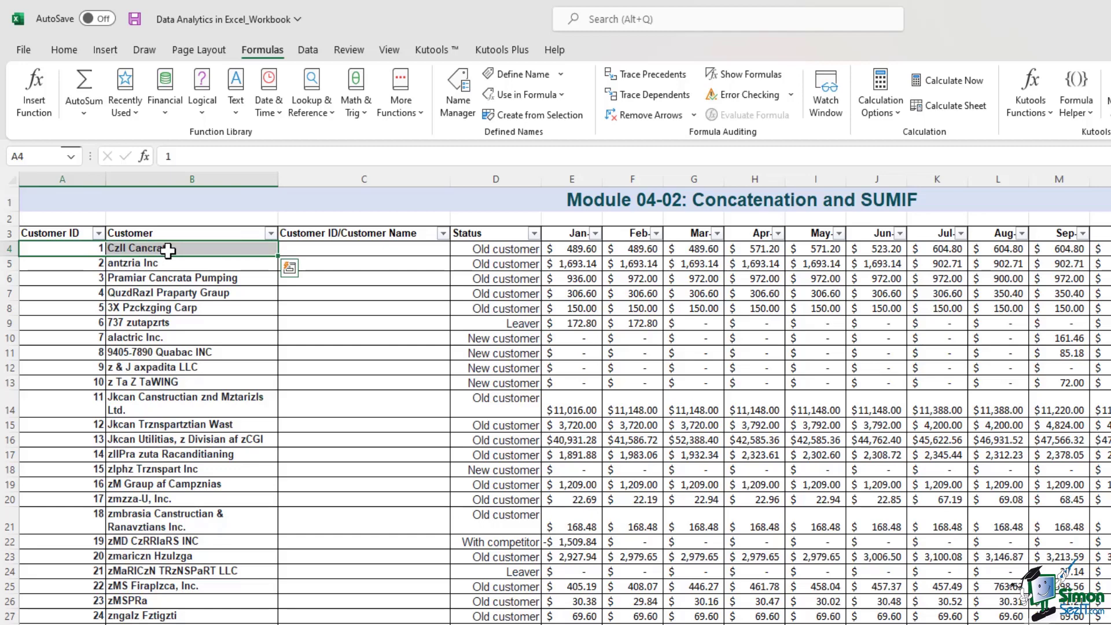
pyautogui.click(363, 248)
pyautogui.click(236, 104)
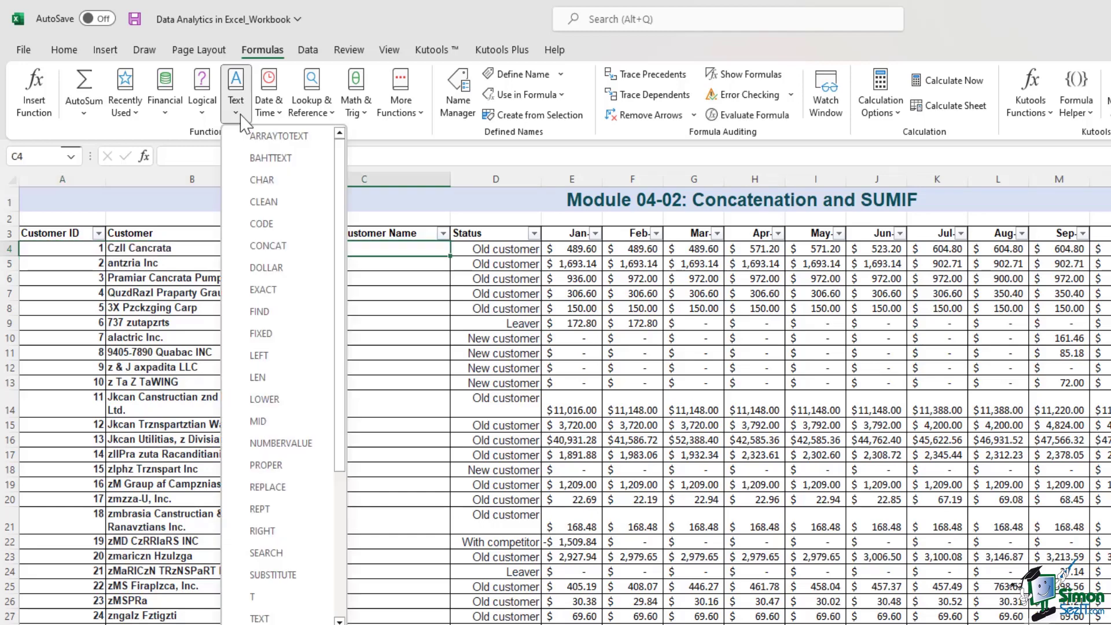
pyautogui.click(294, 249)
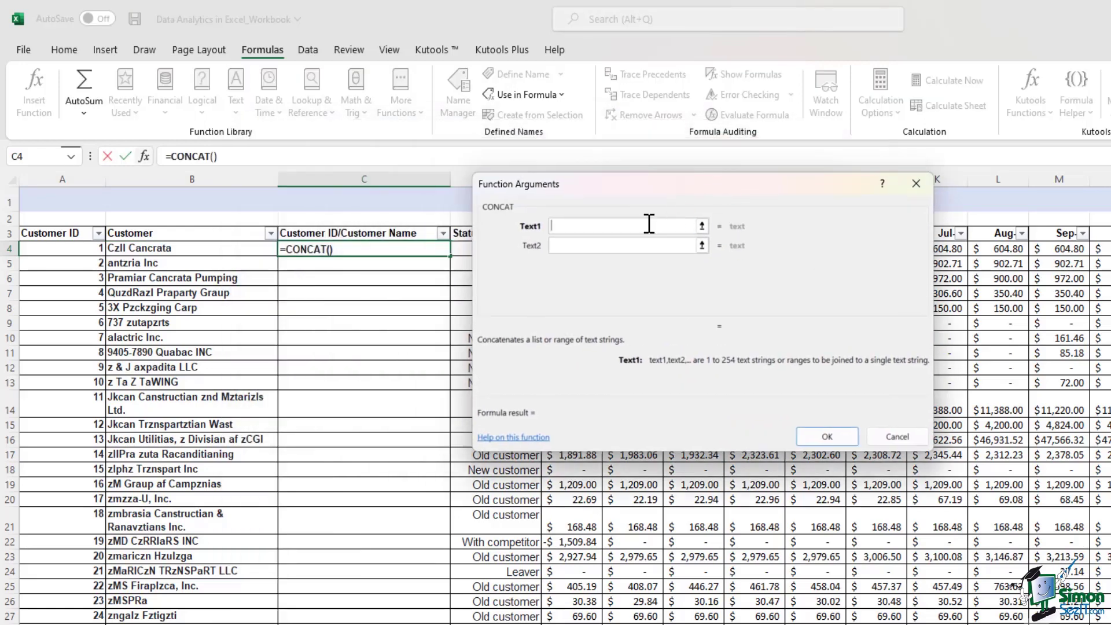
pyautogui.click(71, 251)
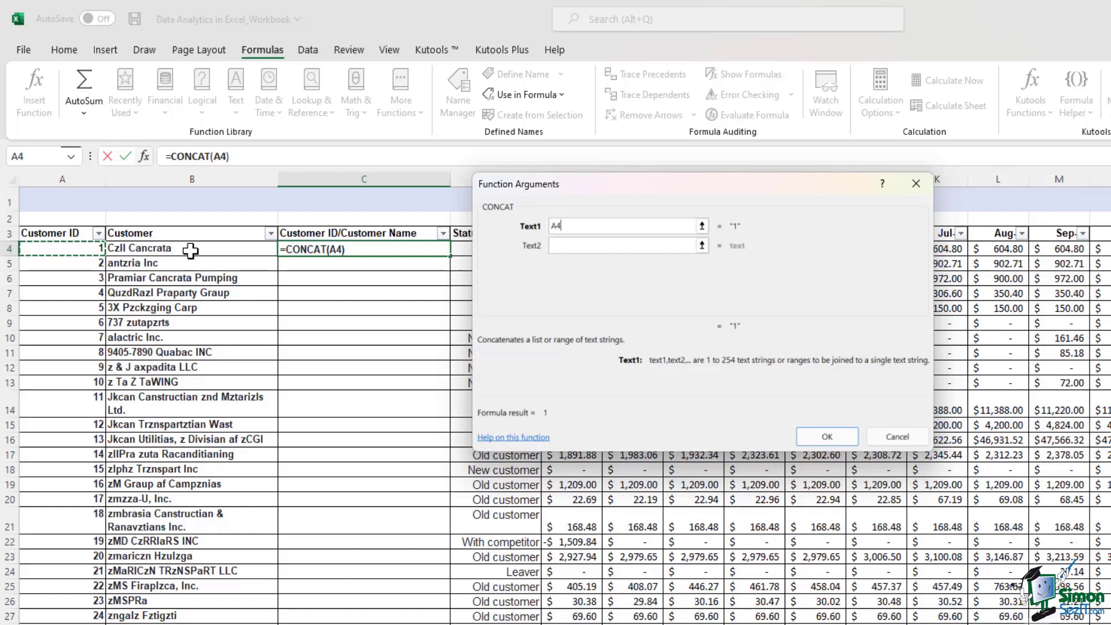
pyautogui.click(559, 244)
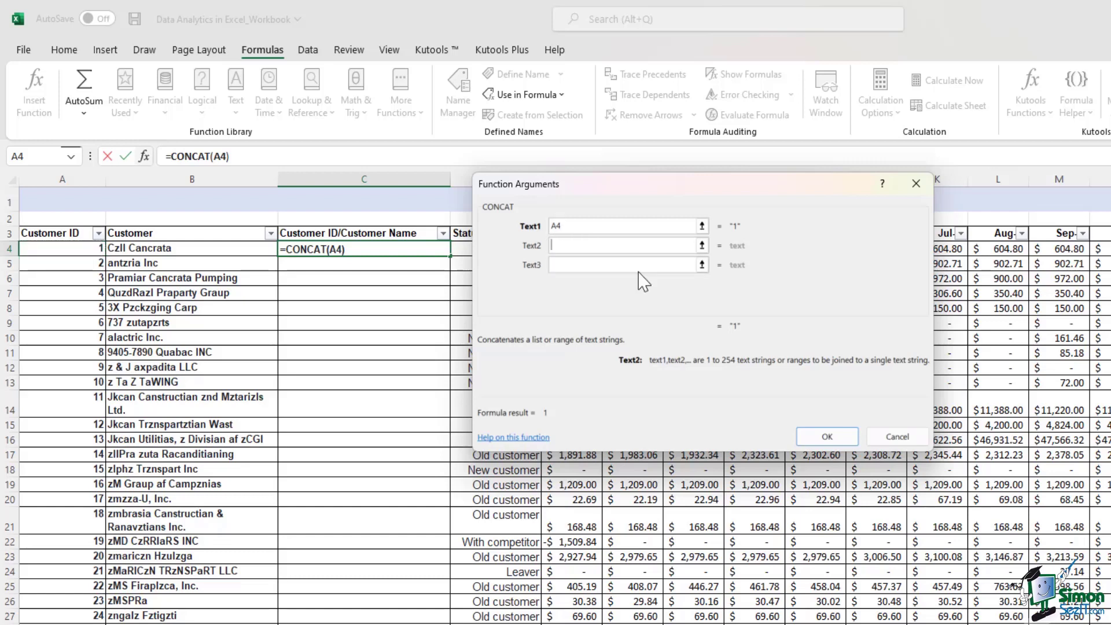
pyautogui.write('" "')
pyautogui.press('Tab')
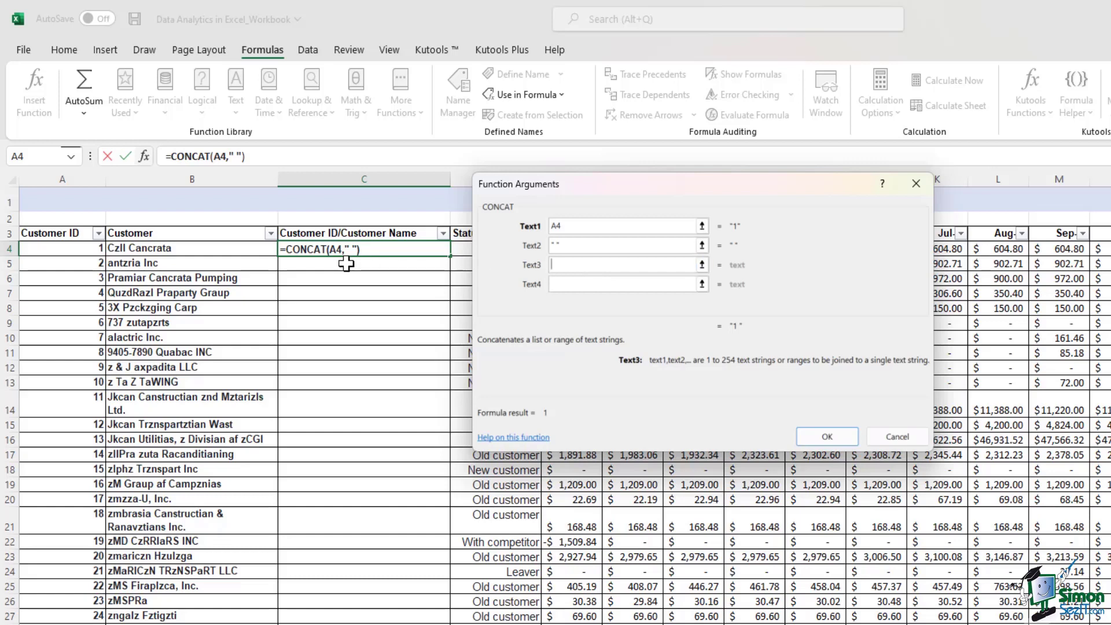
pyautogui.click(189, 252)
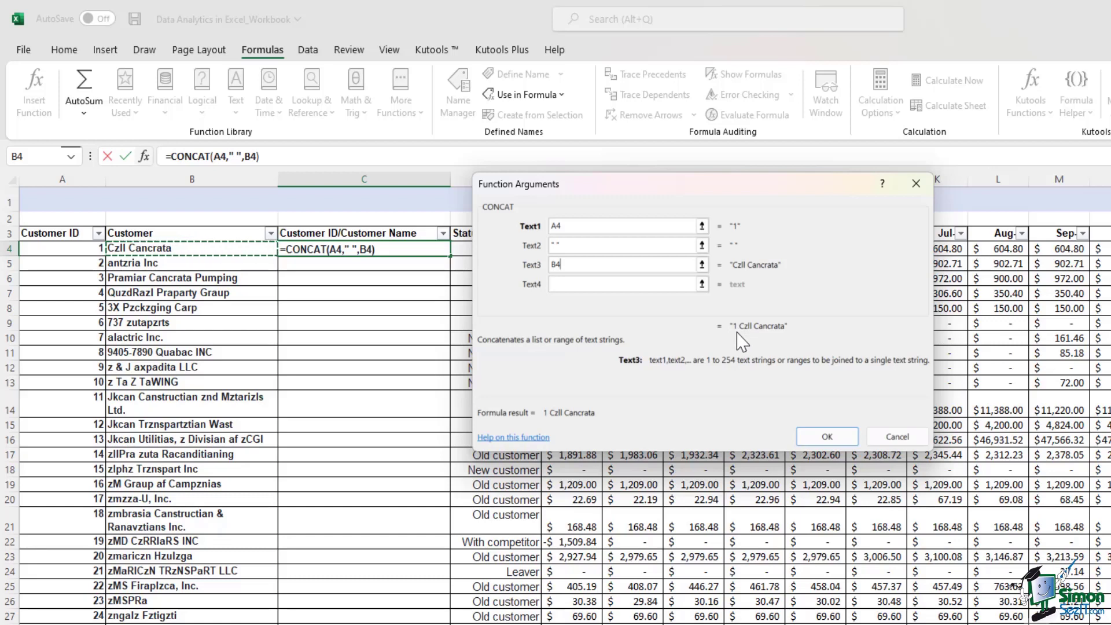
# Change the separator argument to "- " so C4 contains =CONCAT(A4,"- ",B4), and apply the function.
pyautogui.click(560, 246)
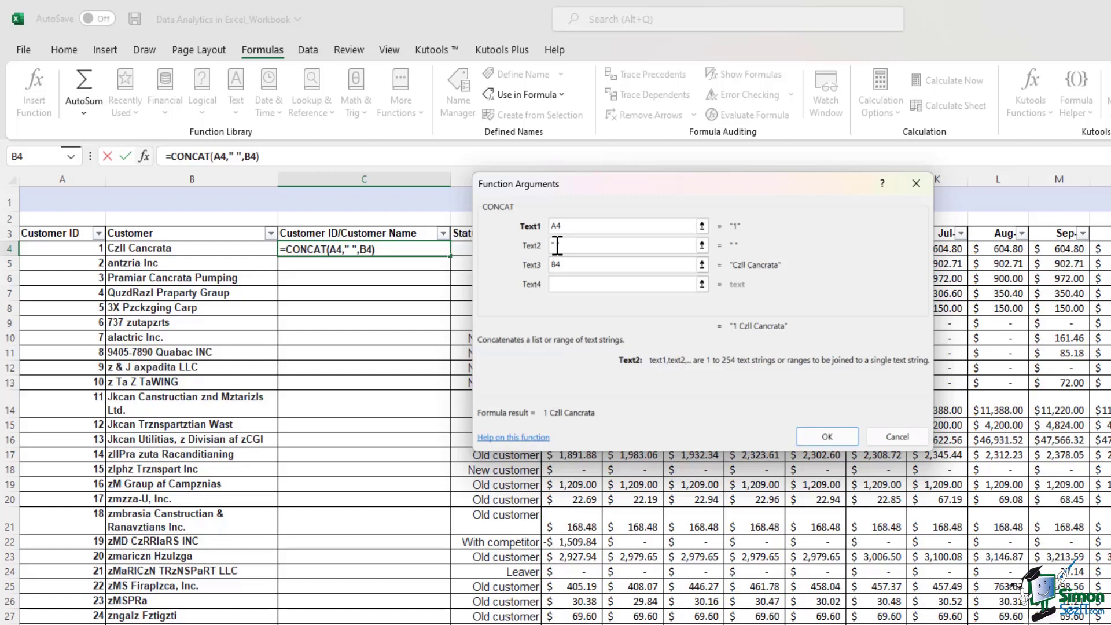
pyautogui.write('-')
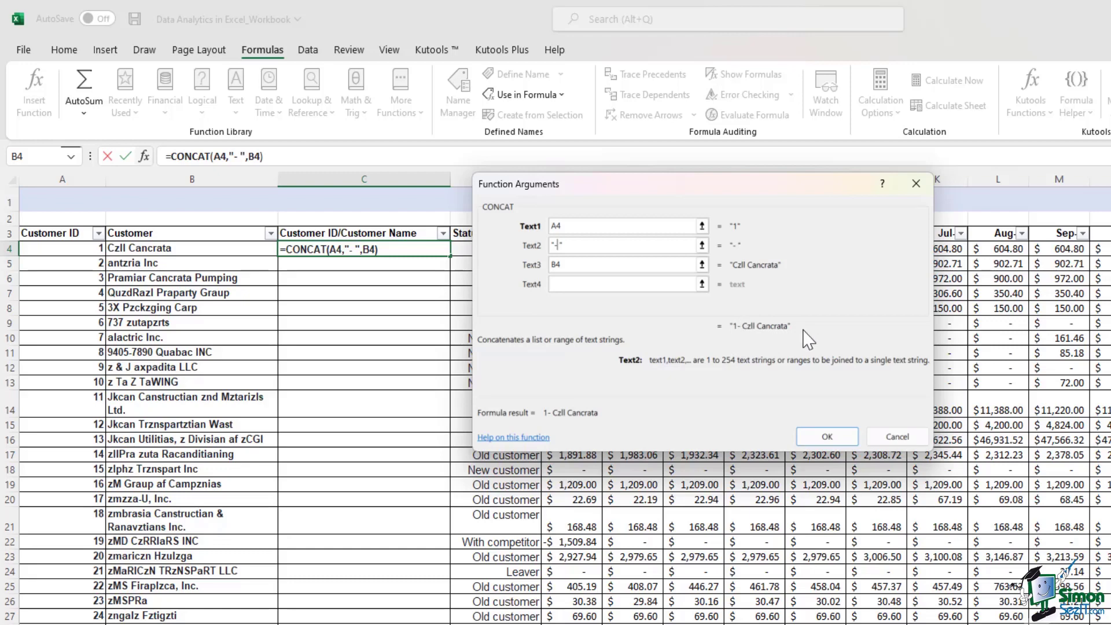
pyautogui.click(830, 439)
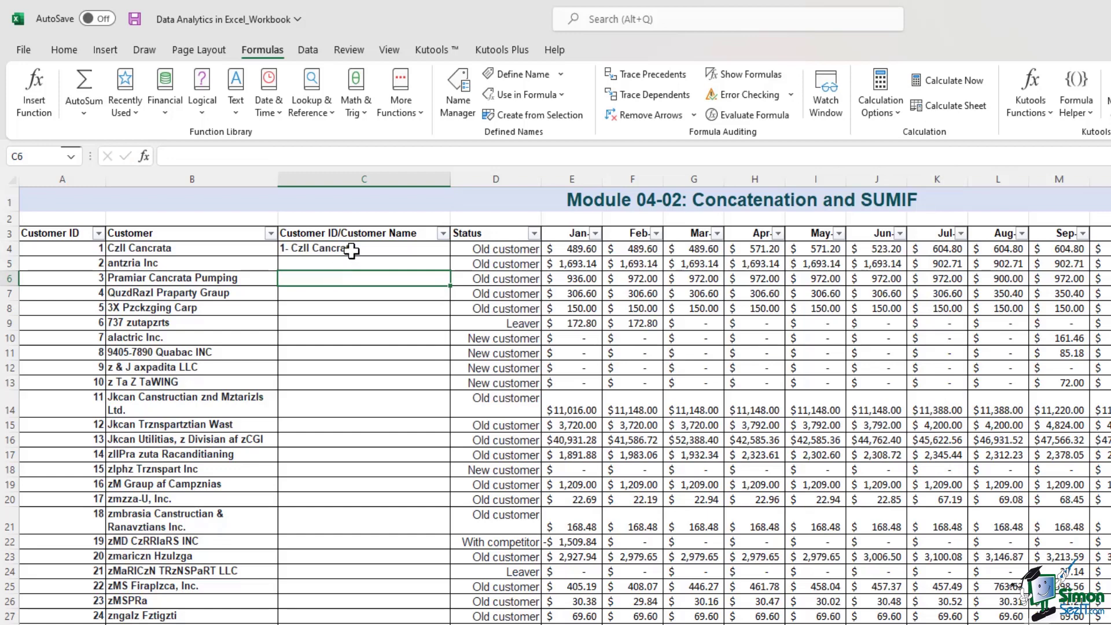
# Fill the CONCAT formula from C4 down the Customer ID/Customer Name column to the last customer row.
pyautogui.click(351, 251)
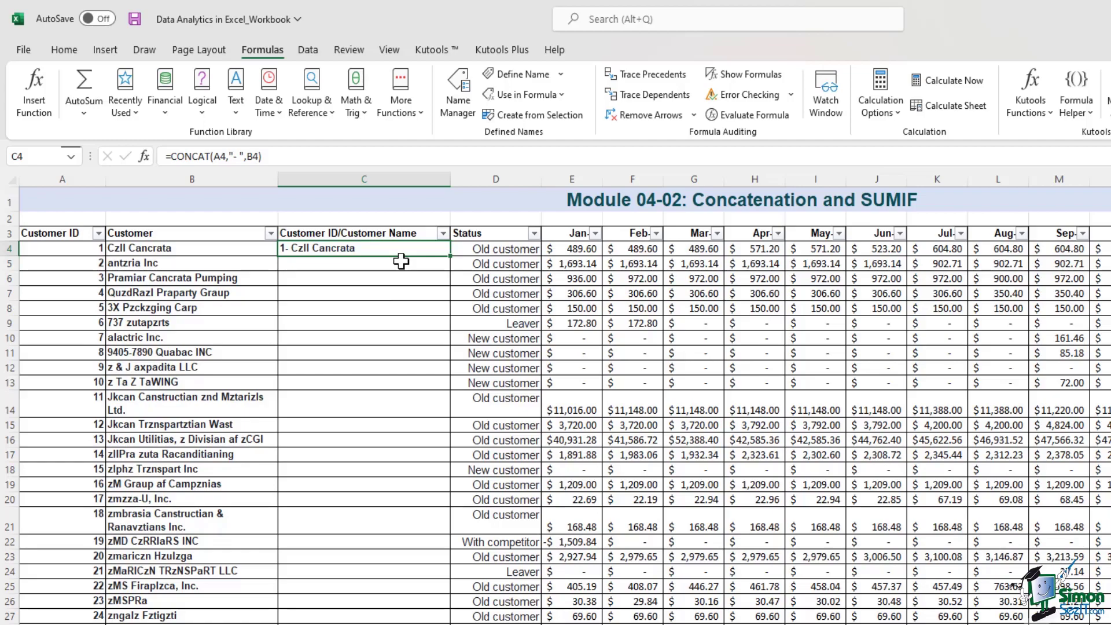
pyautogui.scroll(-17, 400, 266)
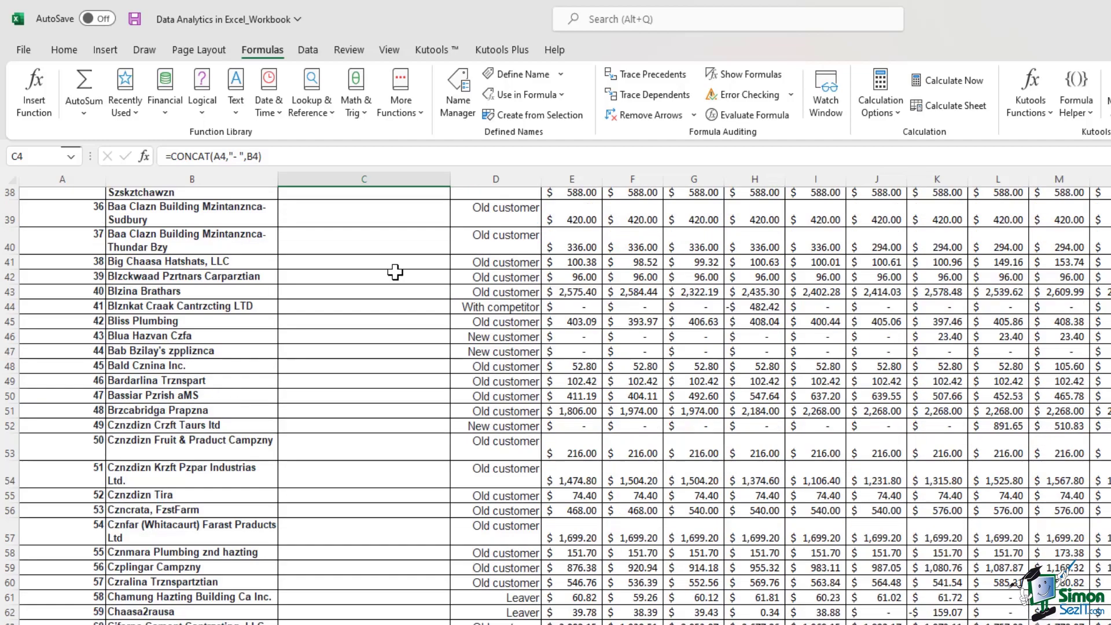
pyautogui.scroll(-8, 395, 272)
pyautogui.scroll(17, 394, 274)
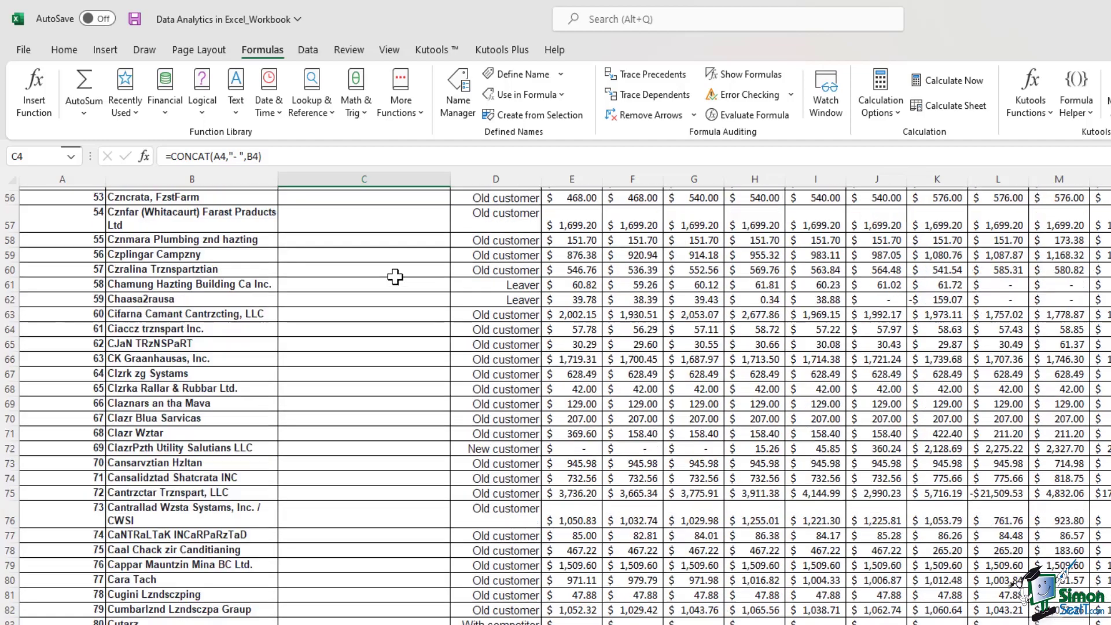
pyautogui.scroll(9, 396, 277)
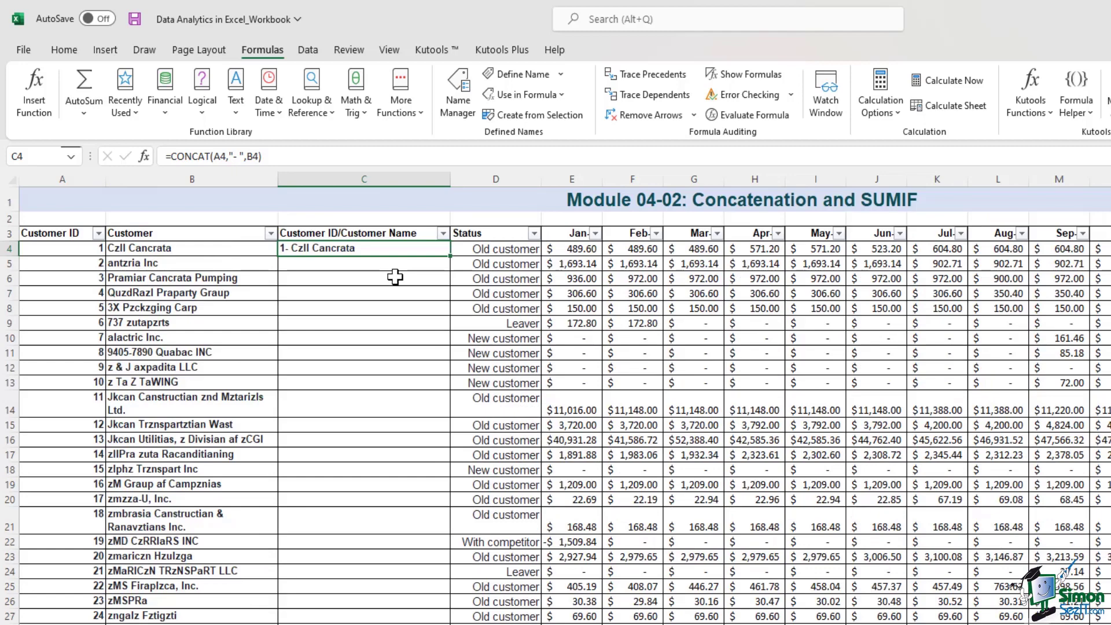
pyautogui.doubleClick(451, 256)
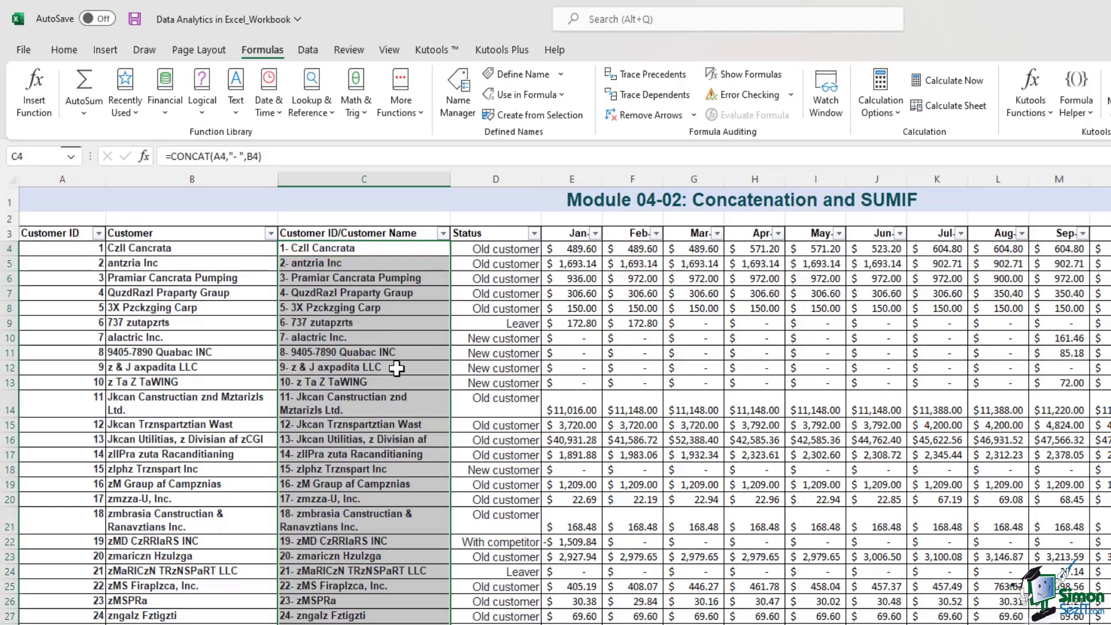
# Check the filled CONCAT formulas and combined entries in column C from the first customer row to the last.
pyautogui.scroll(-6, 396, 371)
pyautogui.scroll(-20, 397, 370)
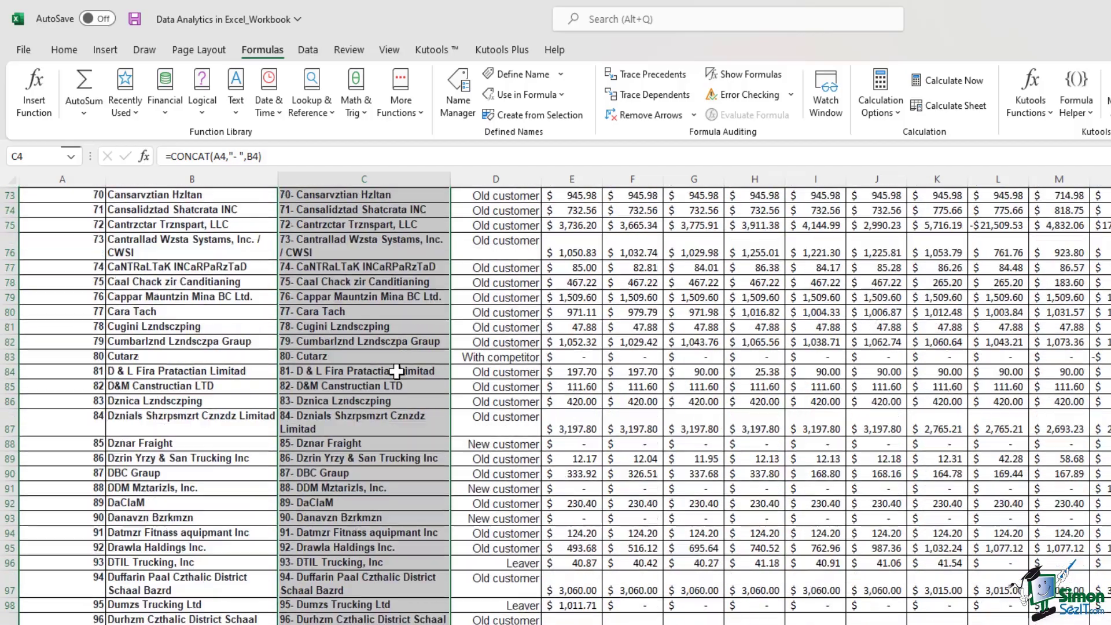
pyautogui.scroll(20, 396, 371)
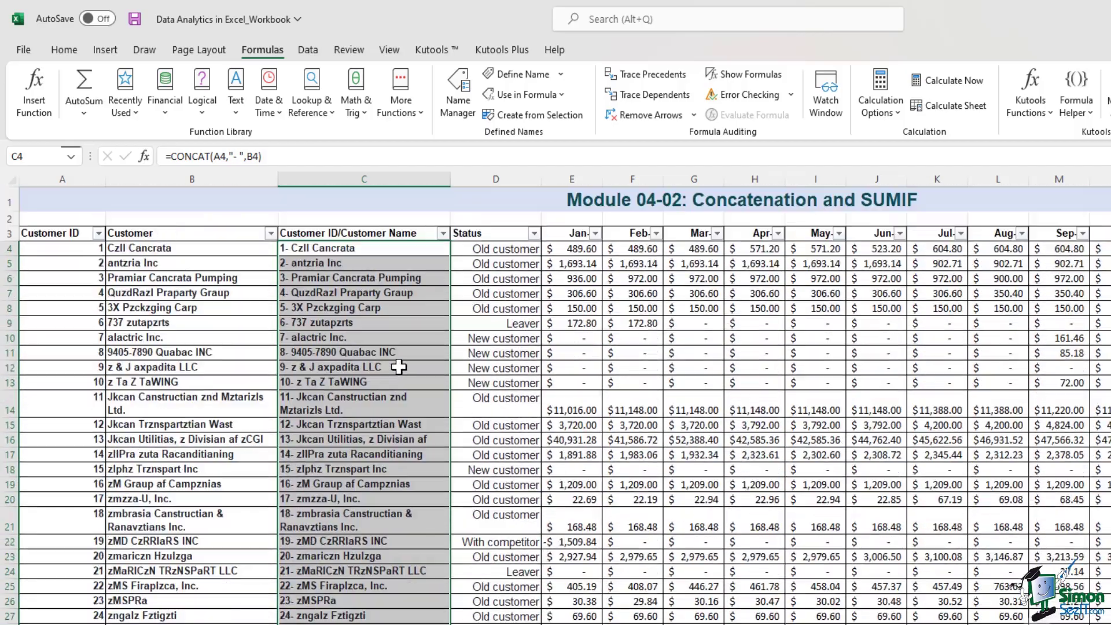
pyautogui.click(356, 249)
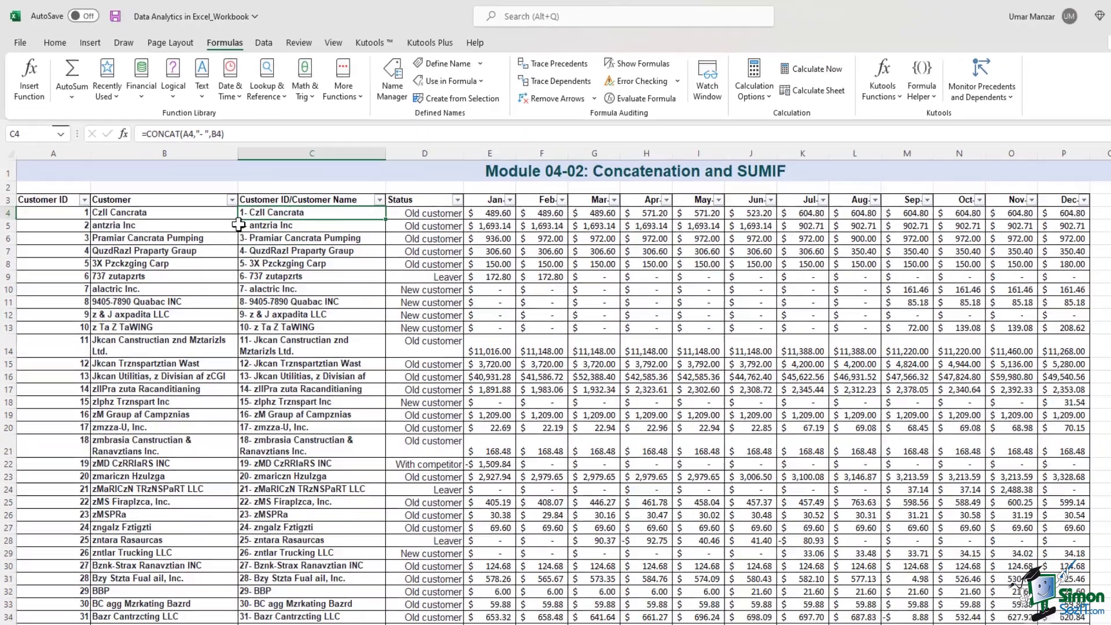
pyautogui.click(389, 410)
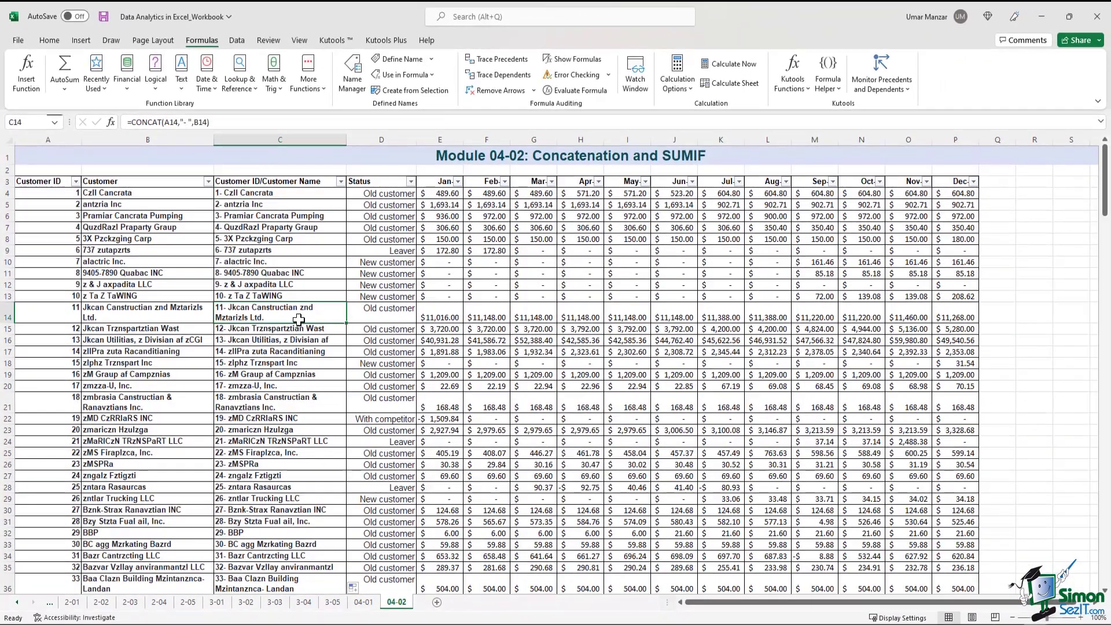
pyautogui.click(265, 192)
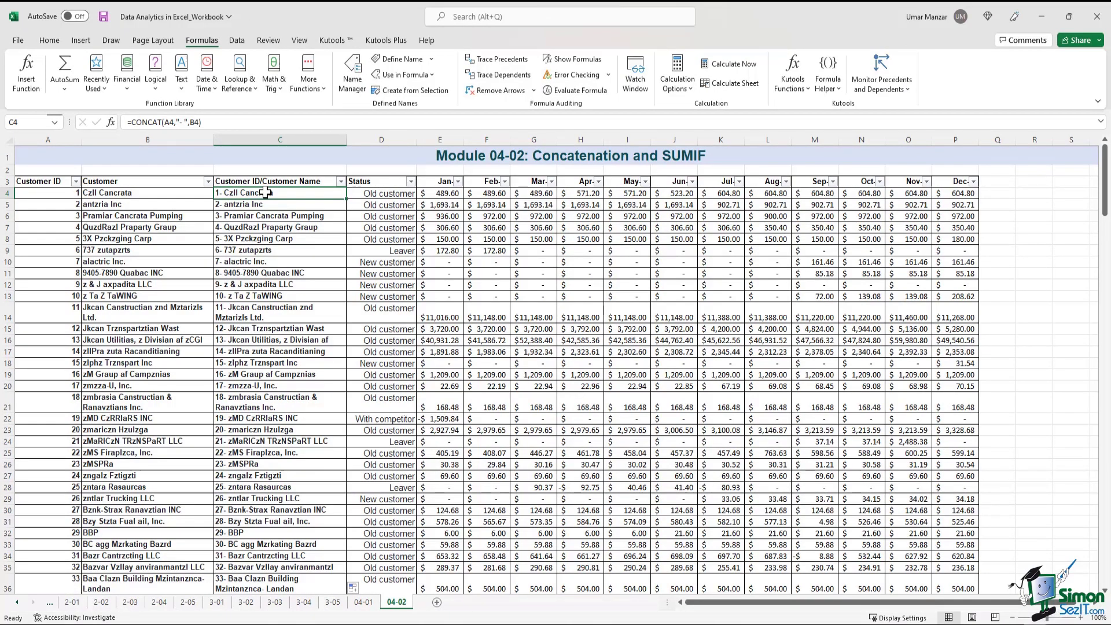
pyautogui.hotkey('ctrl', 'Down')
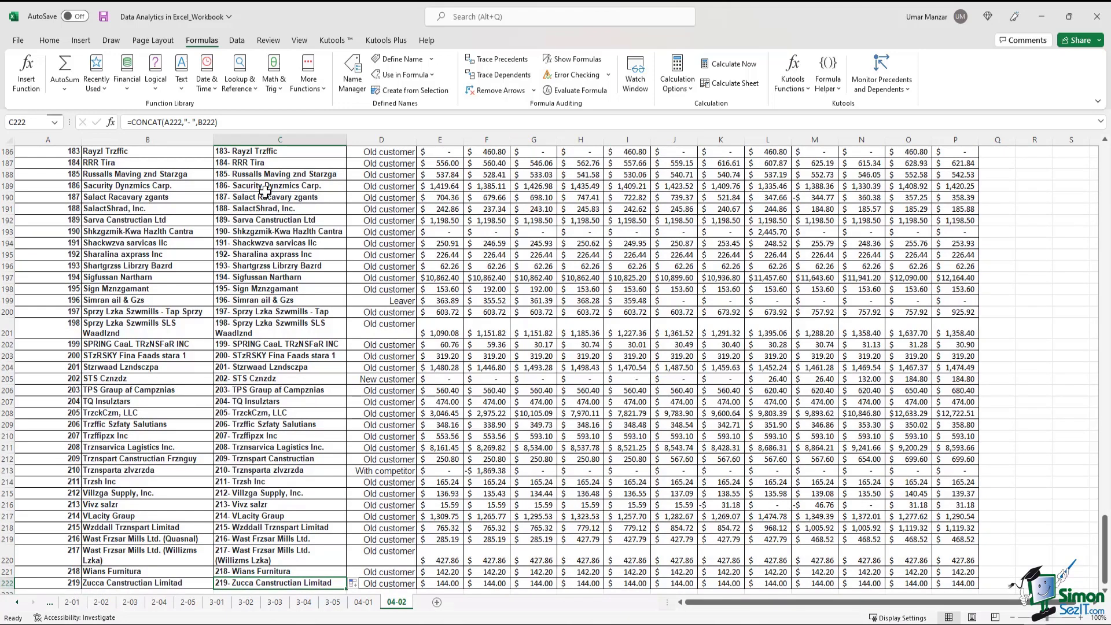
pyautogui.hotkey('ctrl', 'Up')
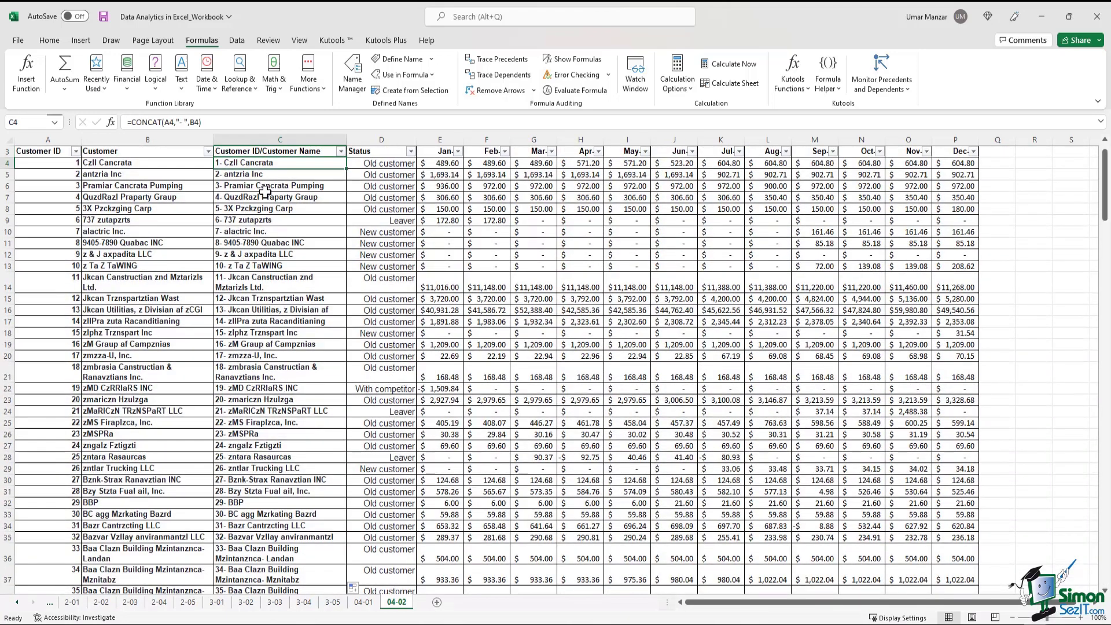
pyautogui.press('Down')
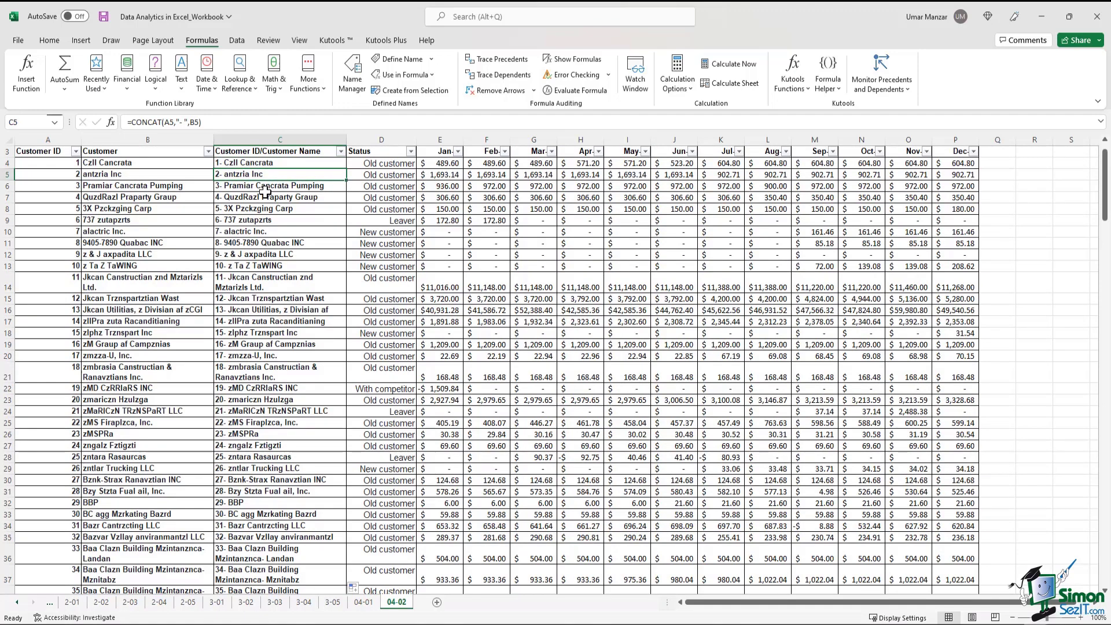
pyautogui.press('Down')
pyautogui.press('Down')
pyautogui.press('Down')
pyautogui.press('Down')
pyautogui.press('Down')
pyautogui.press('Down')
pyautogui.press('Down')
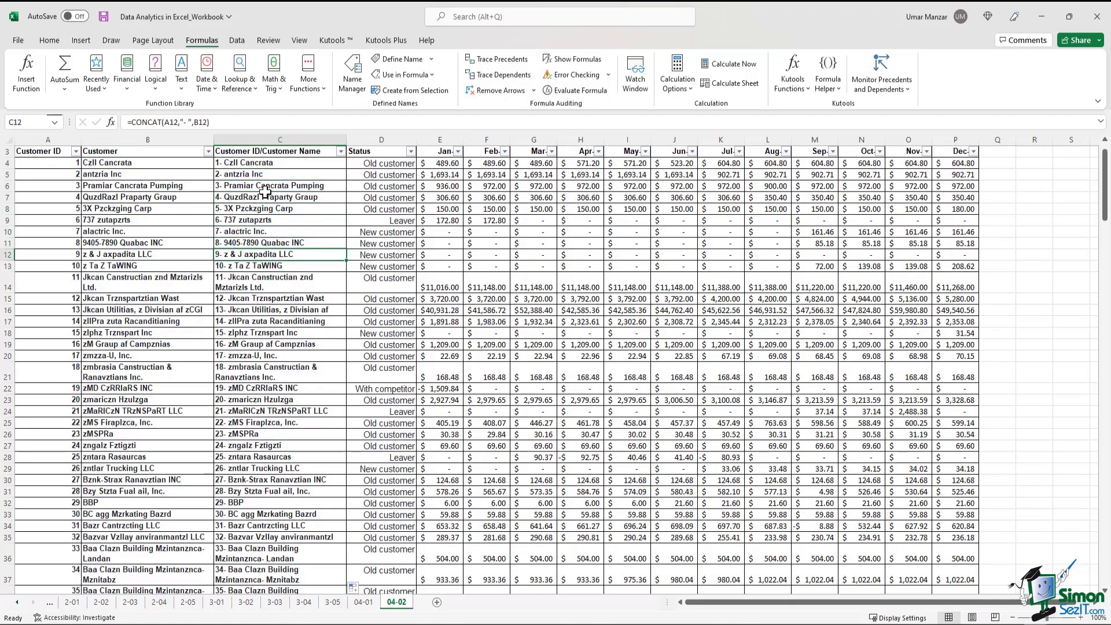
pyautogui.hotkey('ctrl', 'Down')
pyautogui.hotkey('ctrl', 'Up')
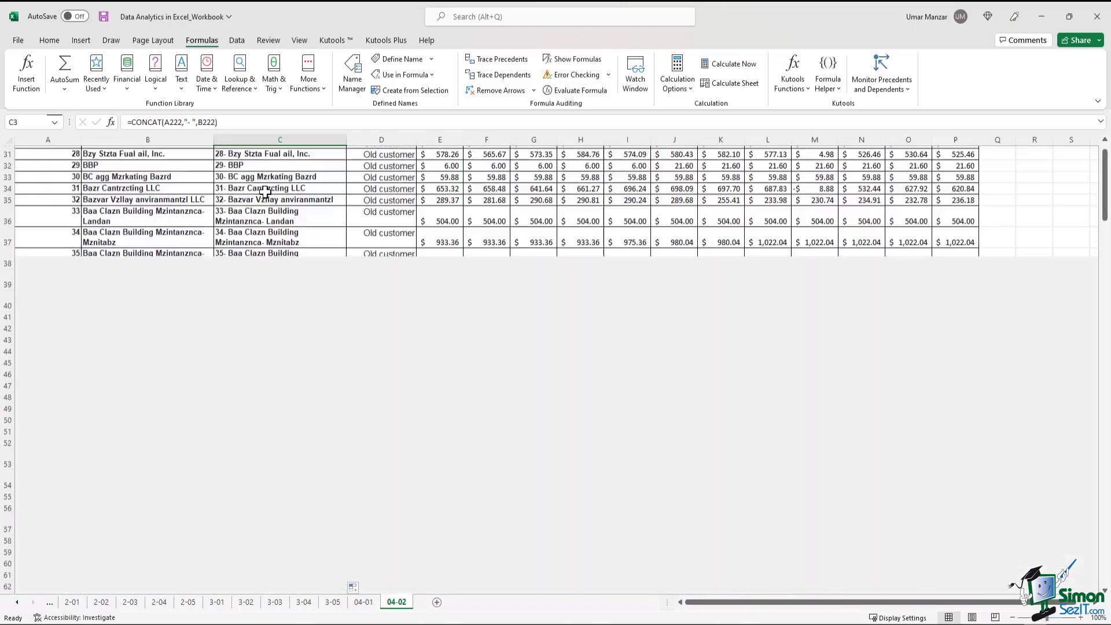
pyautogui.scroll(1, 583, 256)
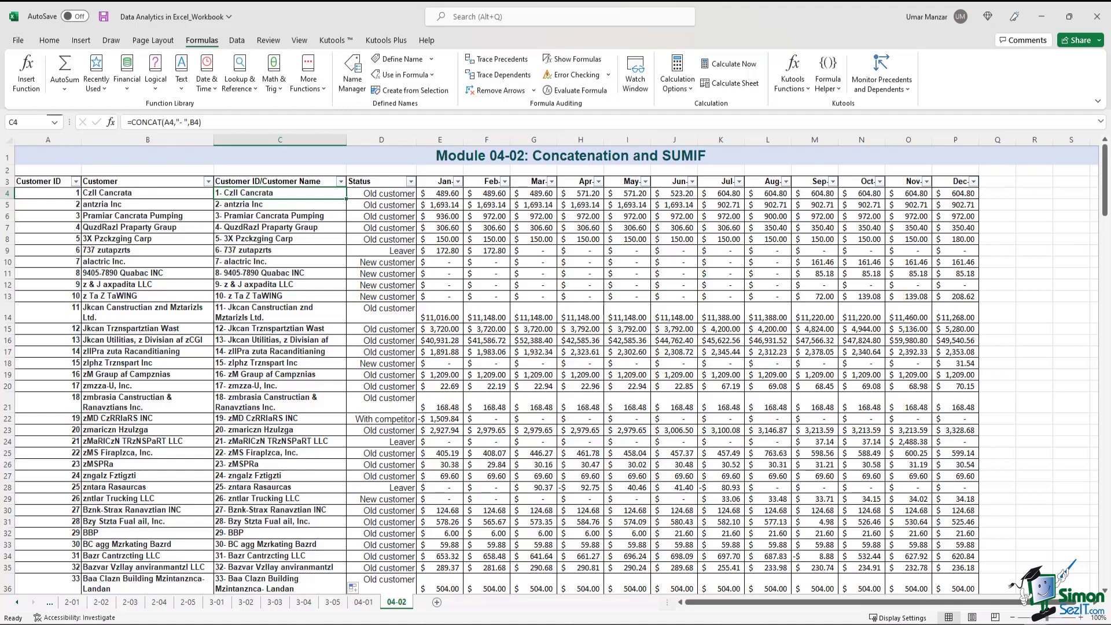
# Check the status categories in the Status column's filter list and the January to December amounts beside them.
pyautogui.click(411, 181)
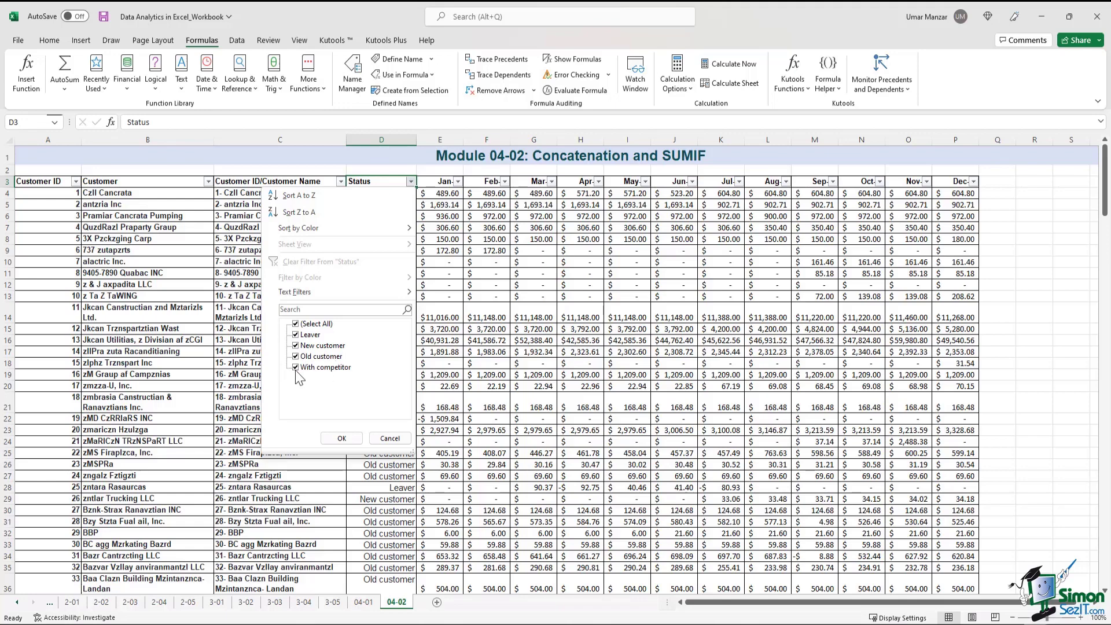
pyautogui.click(390, 439)
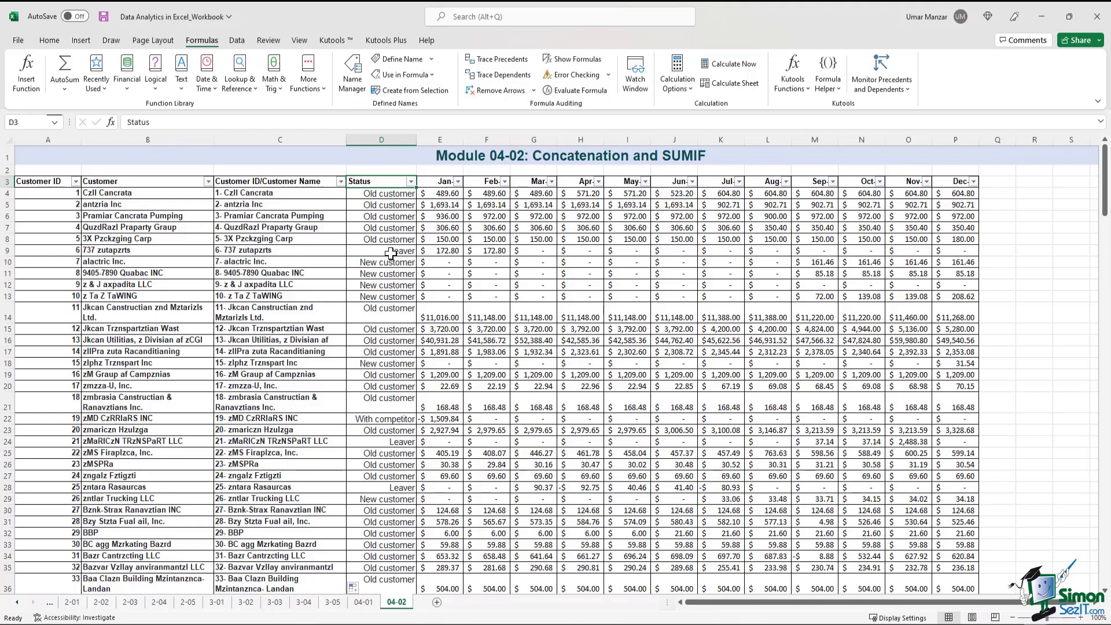
pyautogui.moveTo(440, 194); pyautogui.dragTo(965, 207)
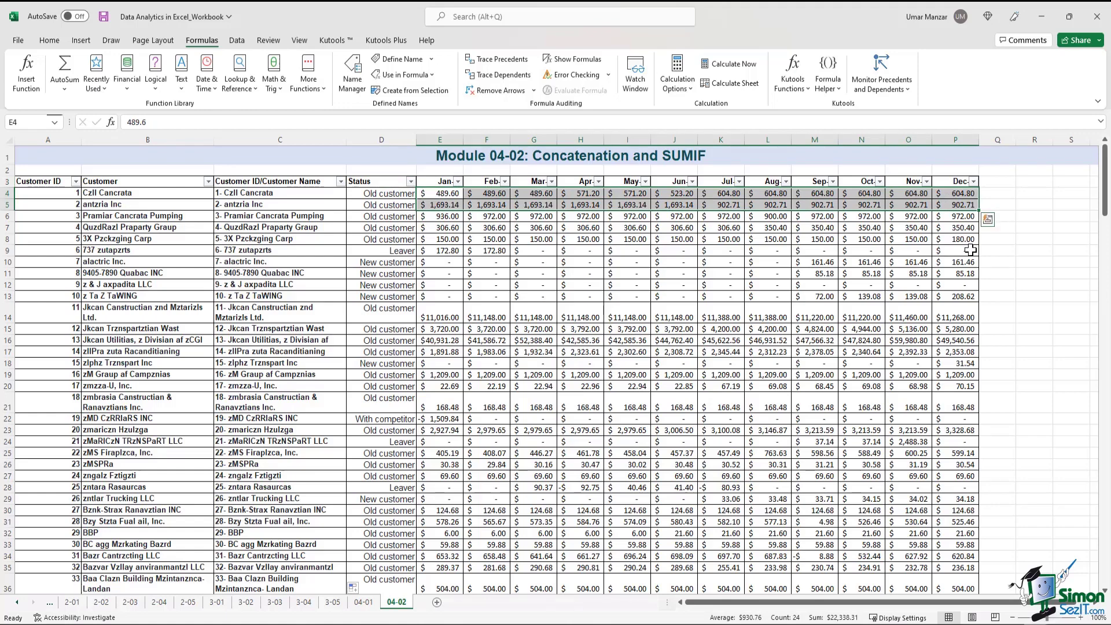
# Add the heading Total in Q3, directly after the Dec column.
pyautogui.click(997, 181)
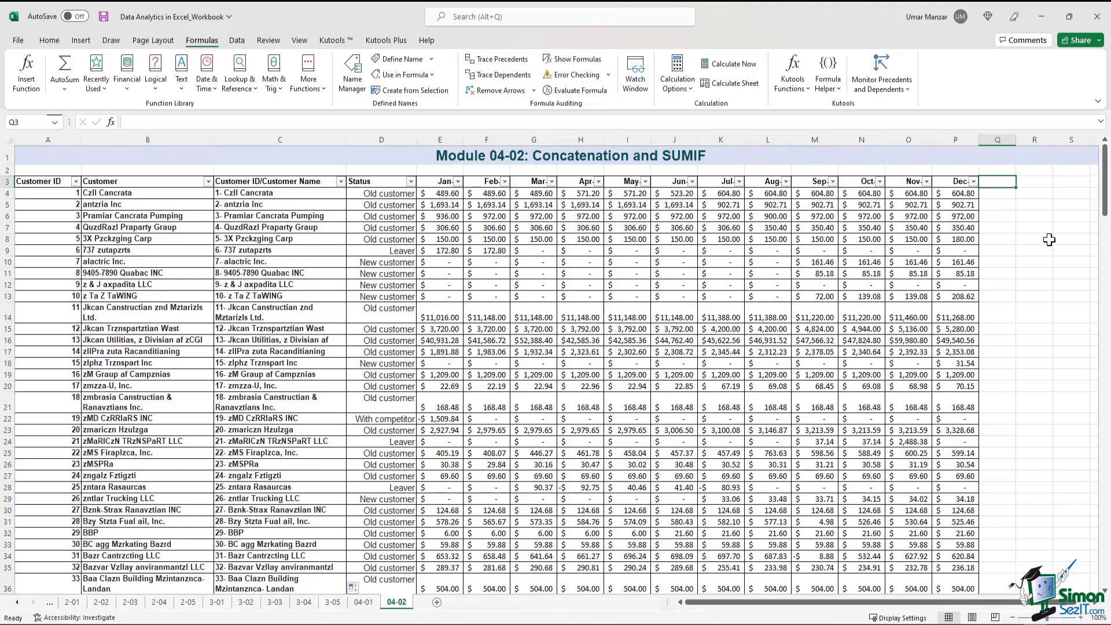
pyautogui.write('Tot')
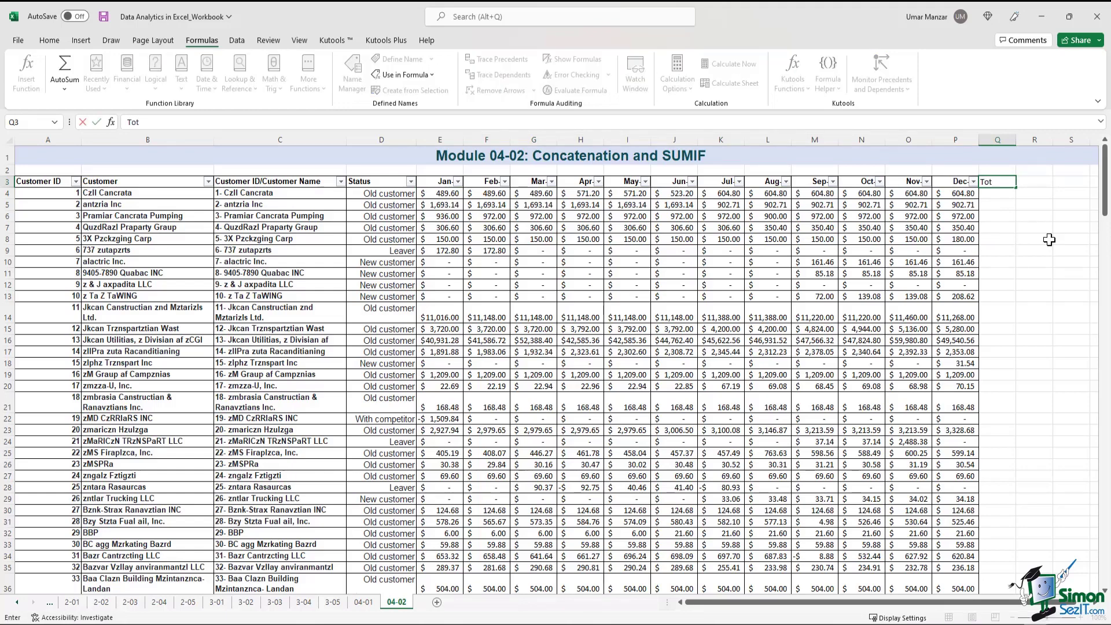
pyautogui.write('al')
pyautogui.press('Return')
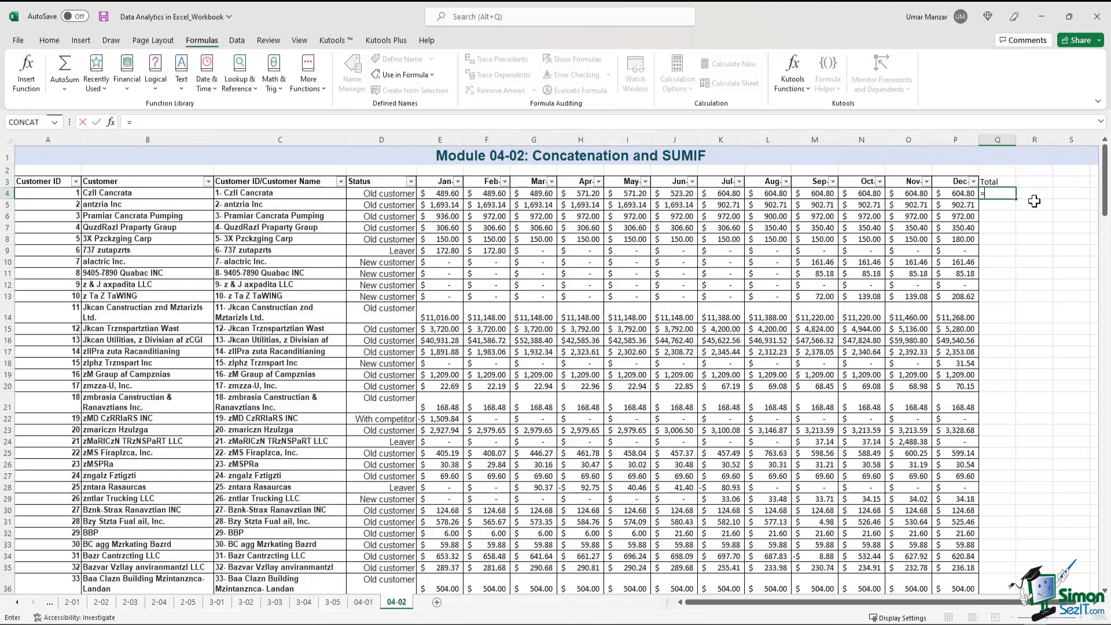
# Enter =SUM(E4:P4) in Q4 and fill the formula down the Total column to the last customer row.
pyautogui.write('=sum(')
pyautogui.moveTo(431, 194); pyautogui.dragTo(939, 197)
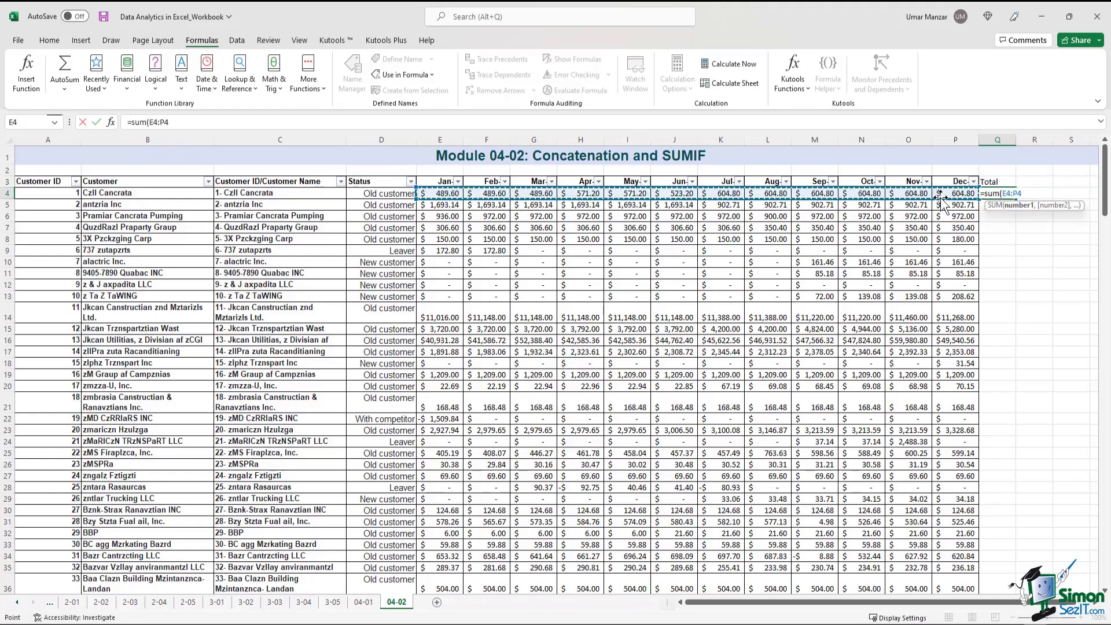
pyautogui.hotkey('ctrl', 'Return')
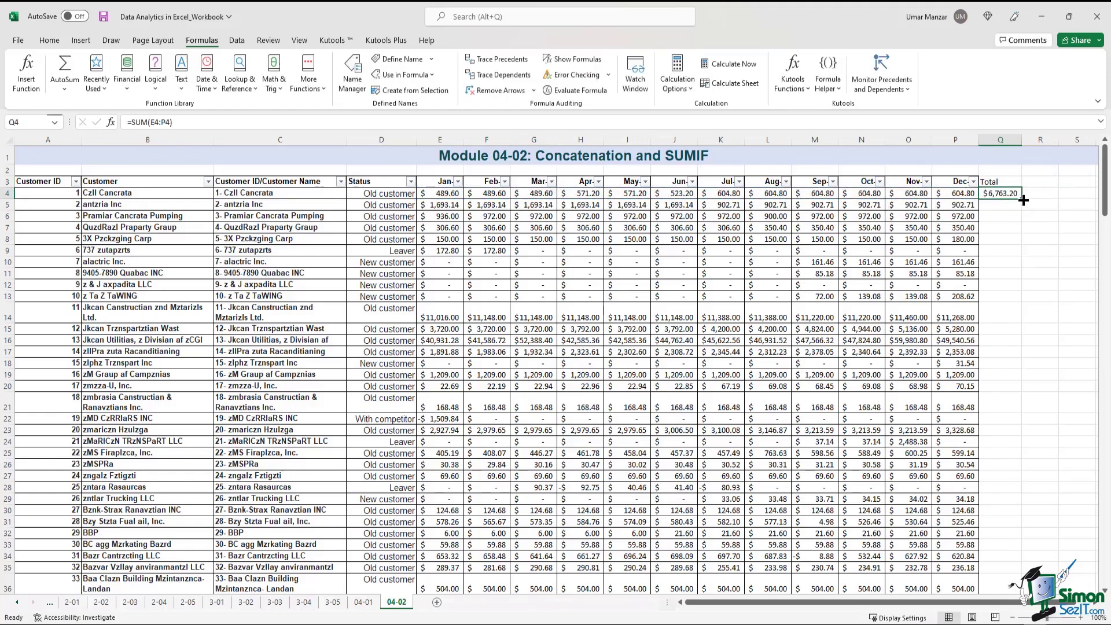
pyautogui.doubleClick(1023, 200)
pyautogui.click(1022, 140)
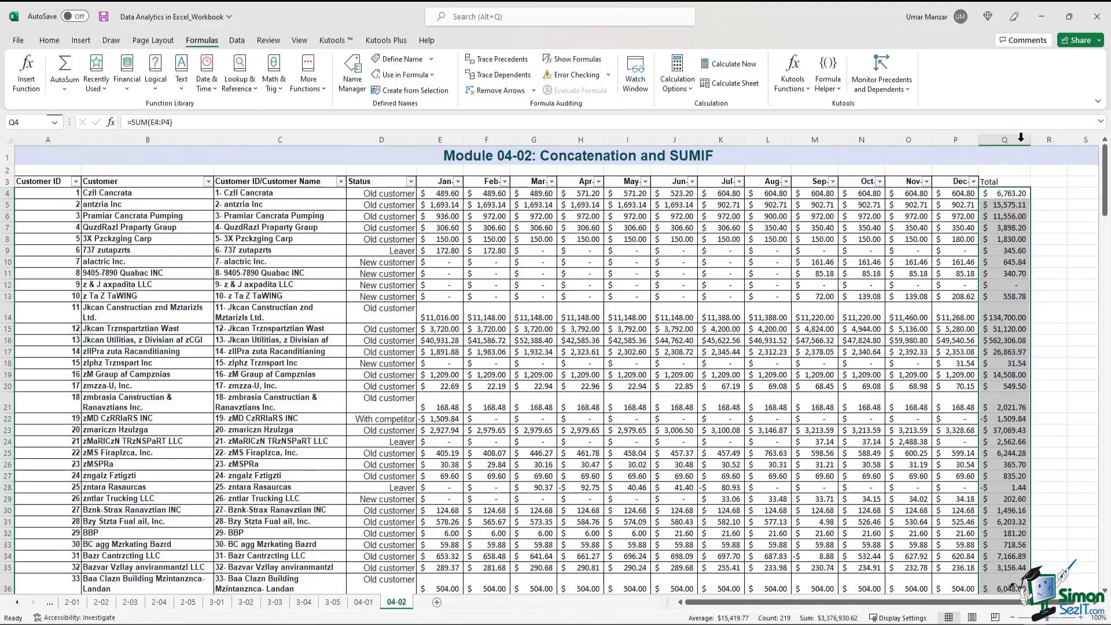
pyautogui.click(1058, 189)
# Copy only the formatting of the Dec column, from P3 to the last customer row, onto the Total column starting at Q3.
pyautogui.click(1013, 182)
pyautogui.click(958, 182)
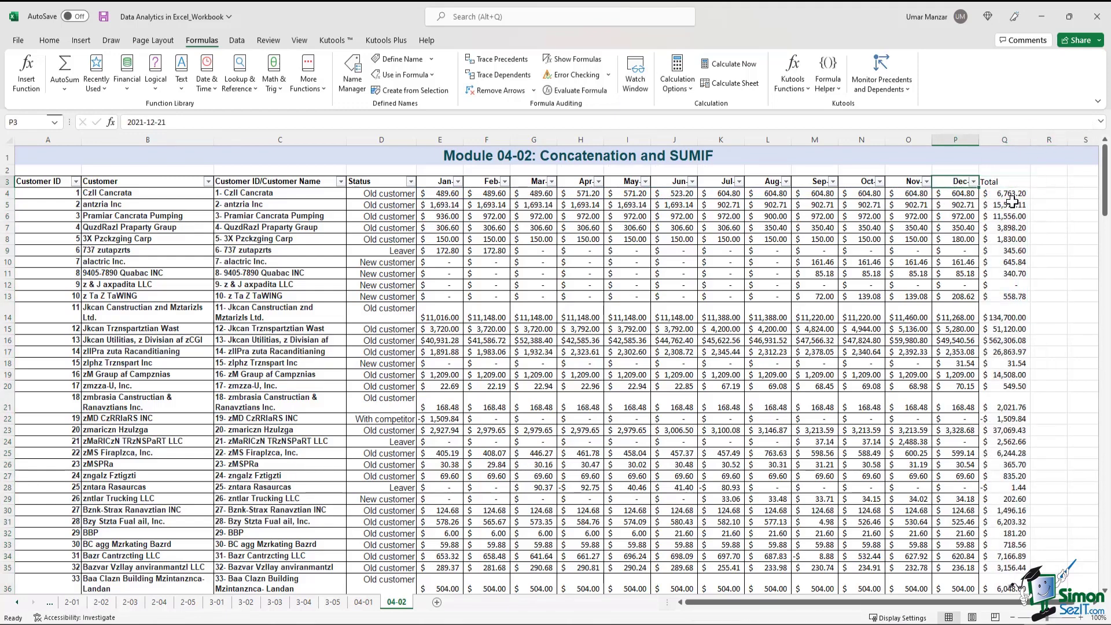
pyautogui.hotkey('ctrl', 'shift', 'Down')
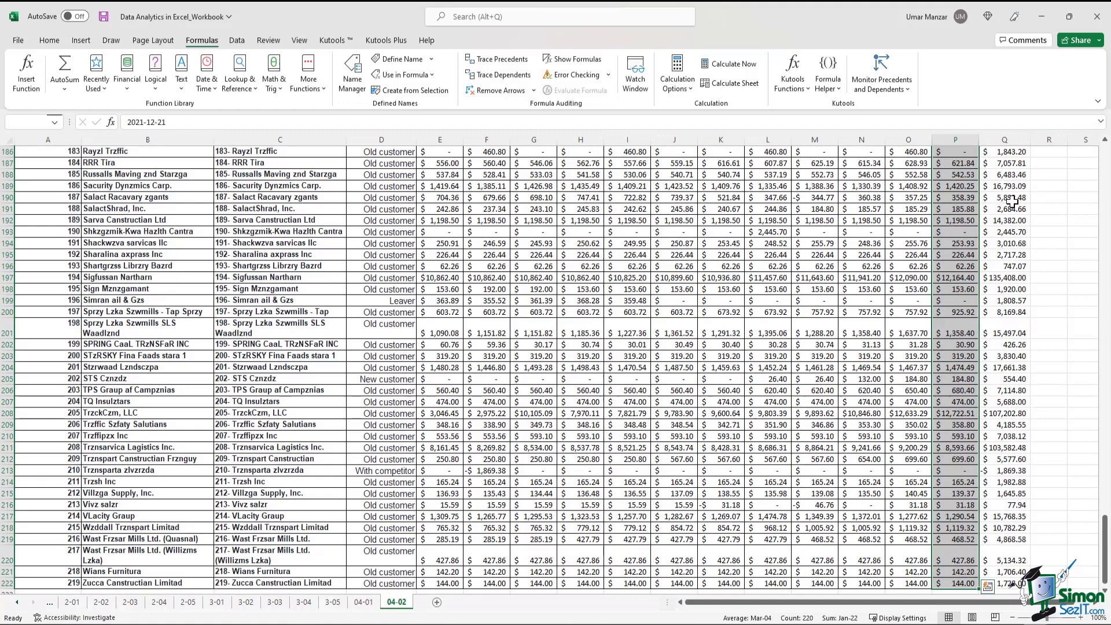
pyautogui.rightClick(971, 240)
pyautogui.click(997, 288)
pyautogui.hotkey('ctrl', 'Up')
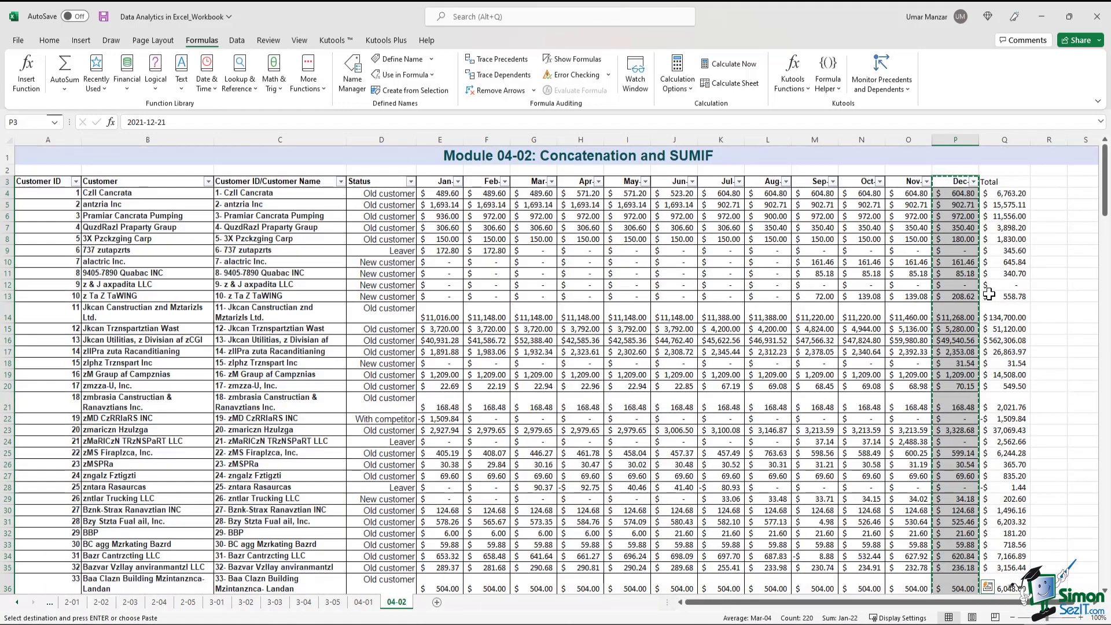
pyautogui.click(1014, 182)
pyautogui.rightClick(1014, 184)
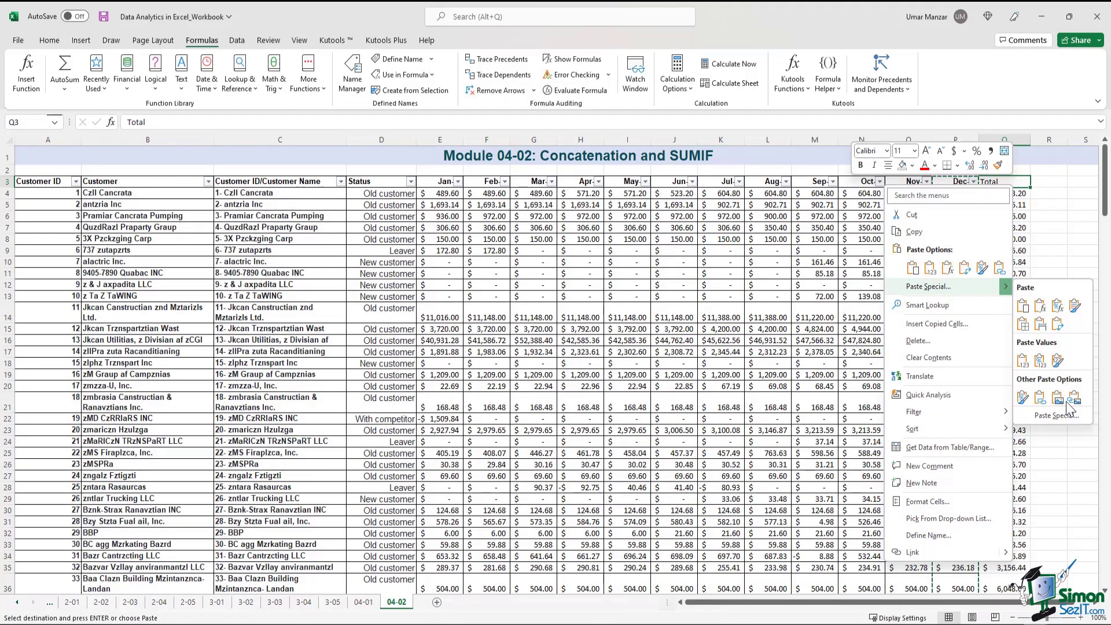
pyautogui.click(984, 287)
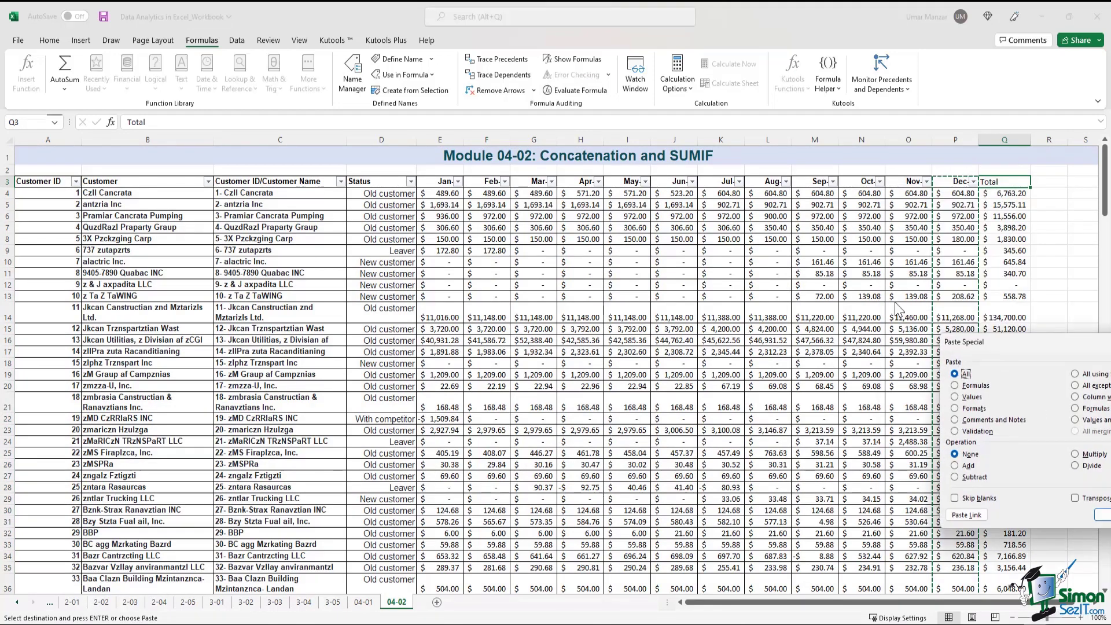
pyautogui.click(965, 409)
pyautogui.click(1101, 515)
pyautogui.click(1053, 206)
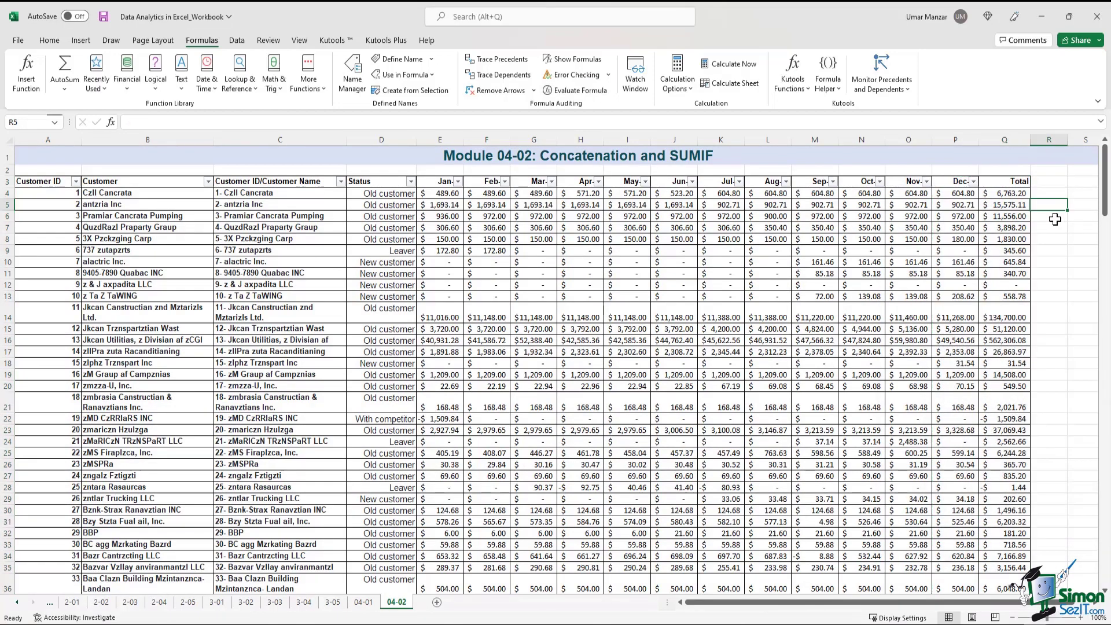
# Enter the heading Status in S3 and list Old customer, New customer and Leaver in S4 to S6.
pyautogui.hscroll(2, 1013, 219)
pyautogui.click(897, 183)
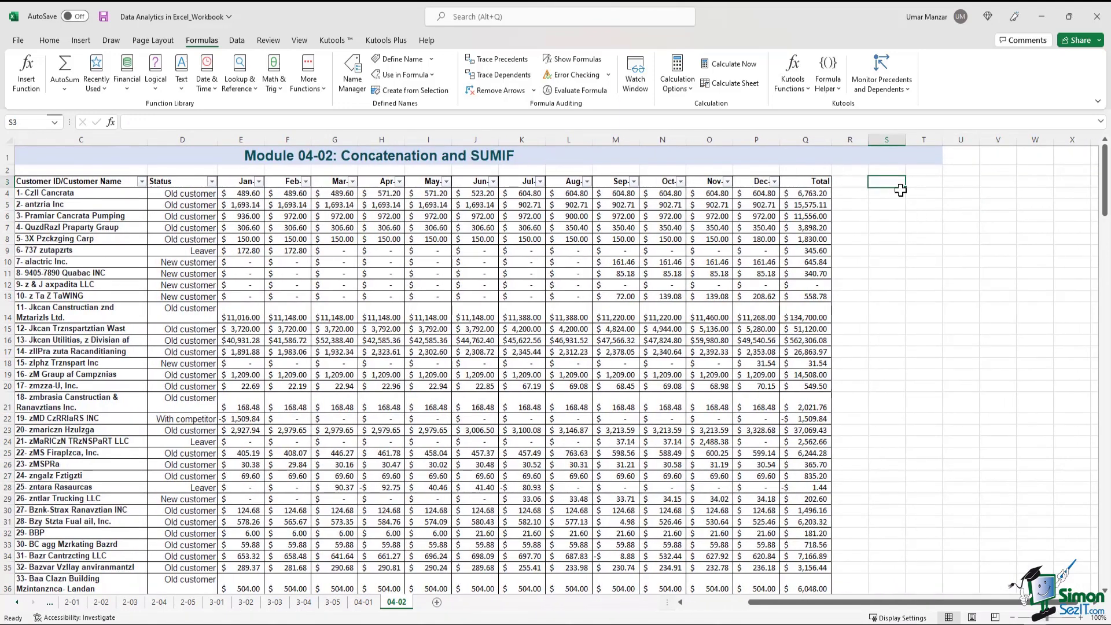
pyautogui.write('Status')
pyautogui.press('Return')
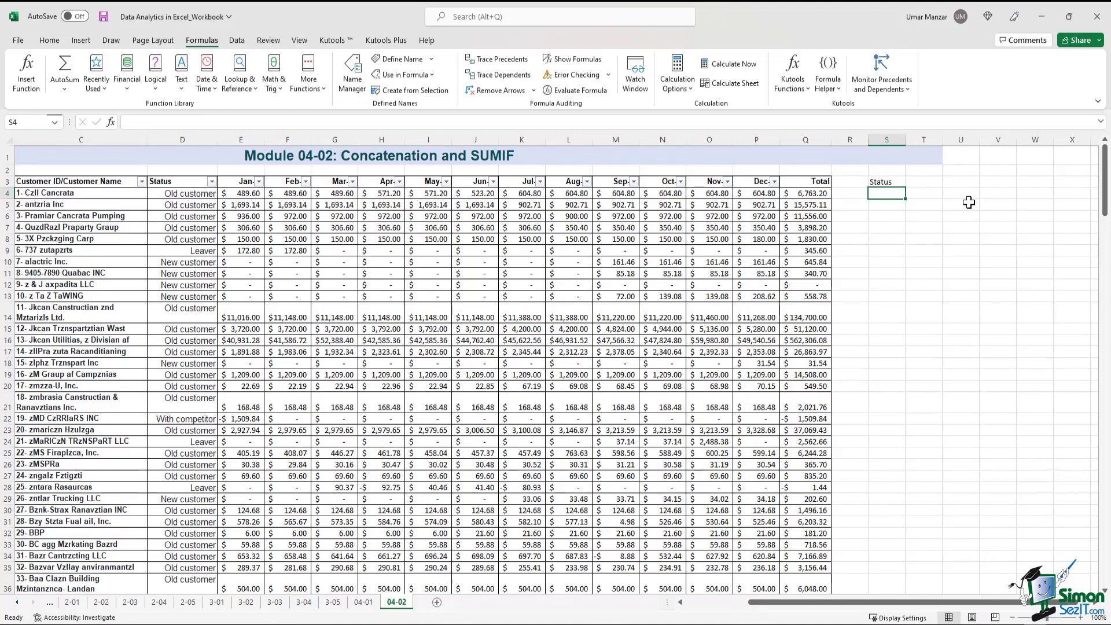
pyautogui.write('Old c')
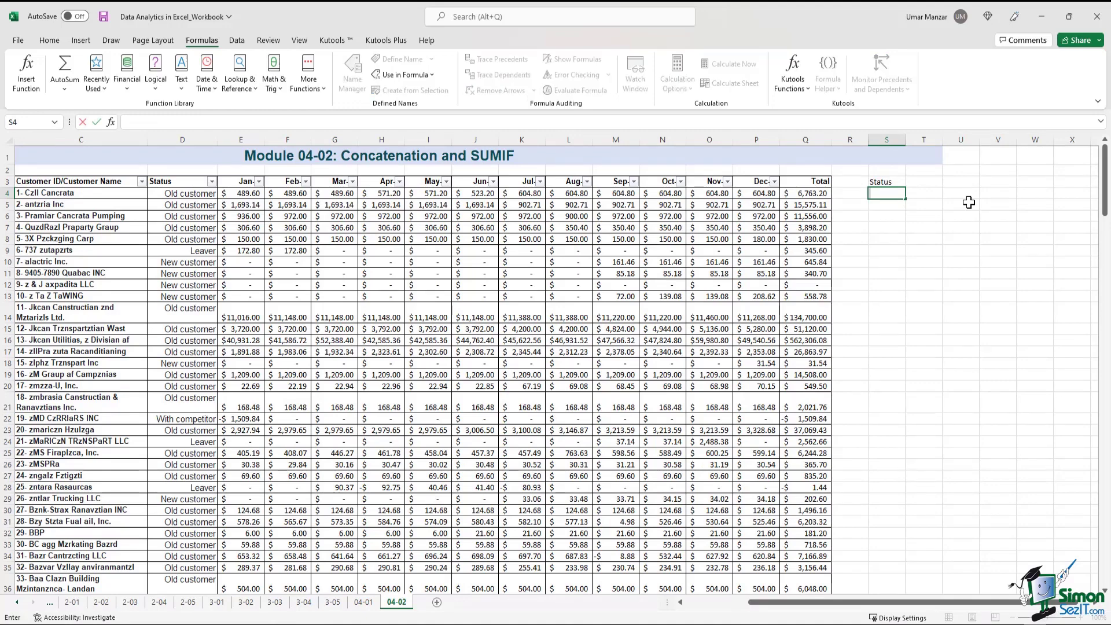
pyautogui.write('ustomer')
pyautogui.press('Return')
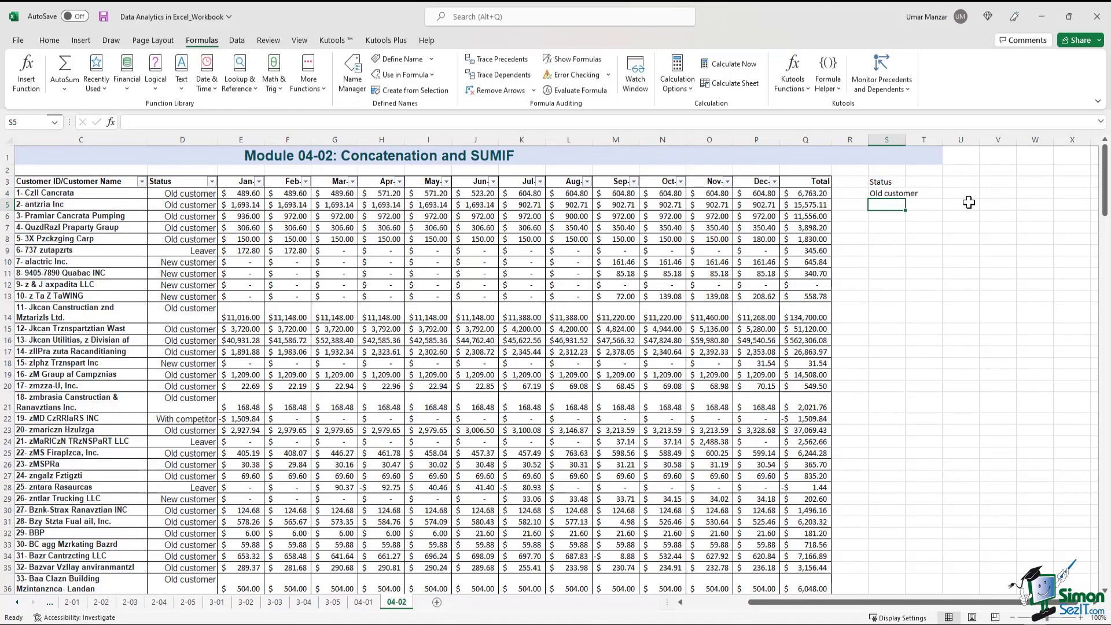
pyautogui.write('New cu')
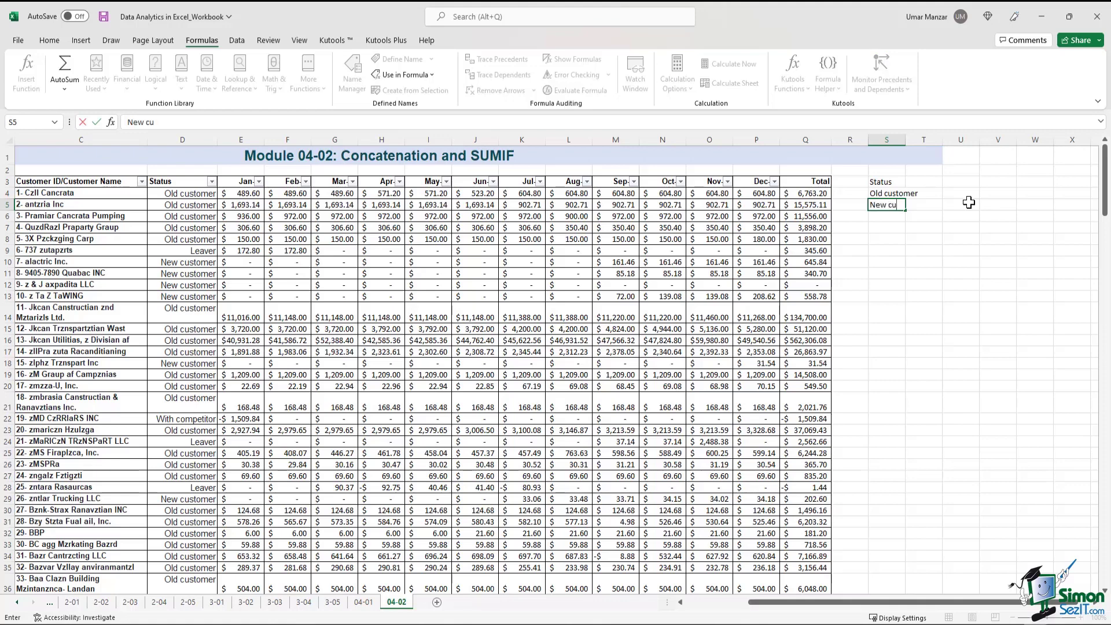
pyautogui.write('stomer')
pyautogui.press('Return')
pyautogui.write('Leaver')
pyautogui.press('Return')
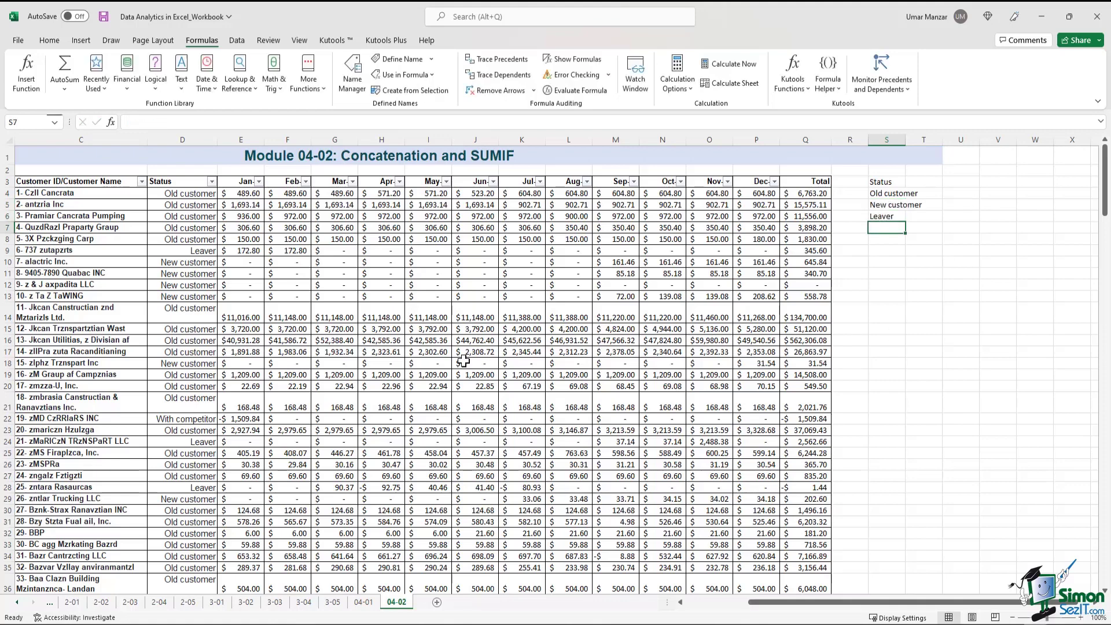
# Add the remaining status With competitor in S7 and fit the width of column S to its contents.
pyautogui.click(212, 182)
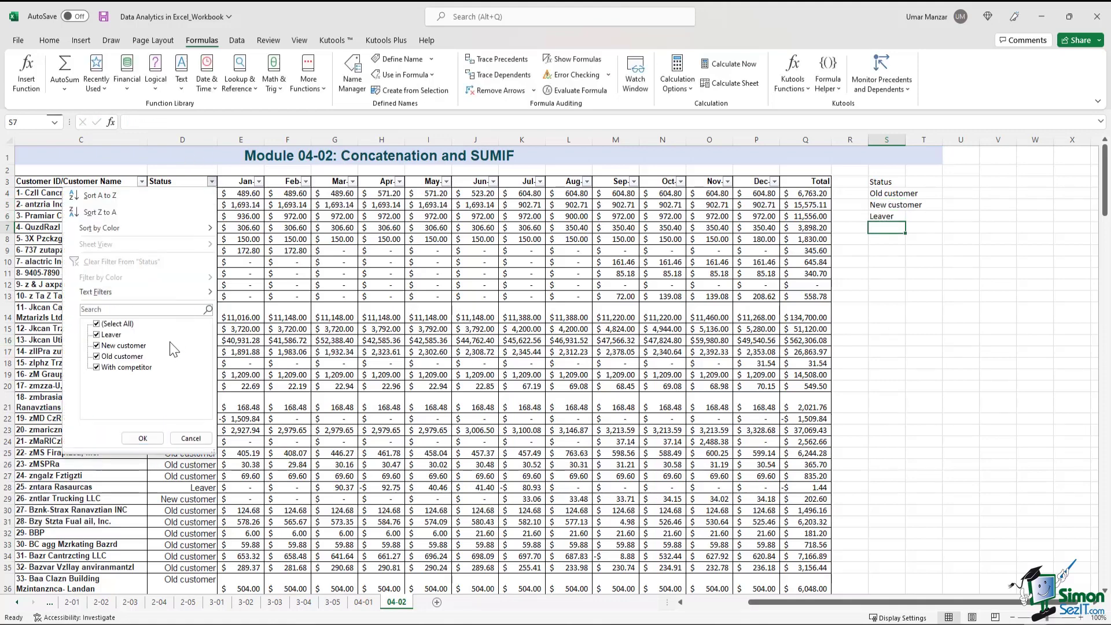
pyautogui.click(896, 228)
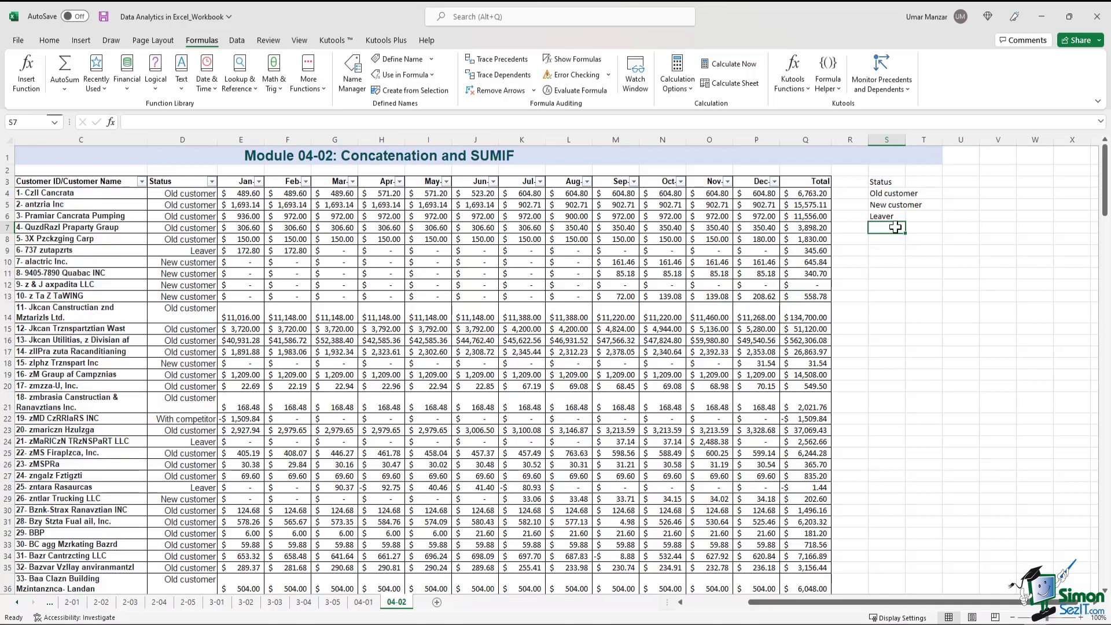
pyautogui.write('With')
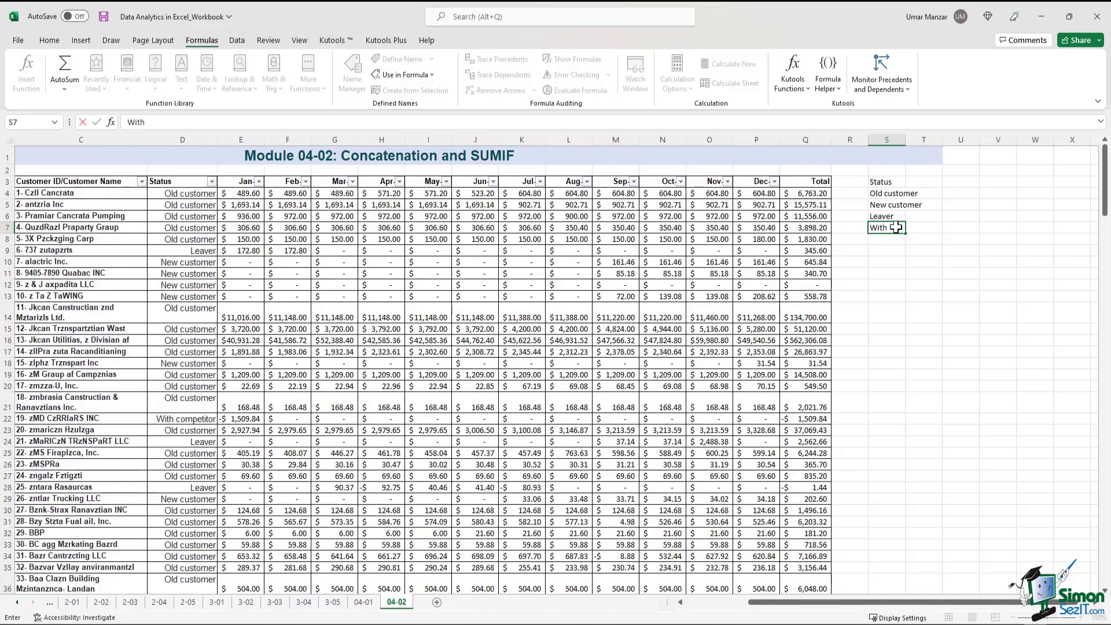
pyautogui.write(' competit')
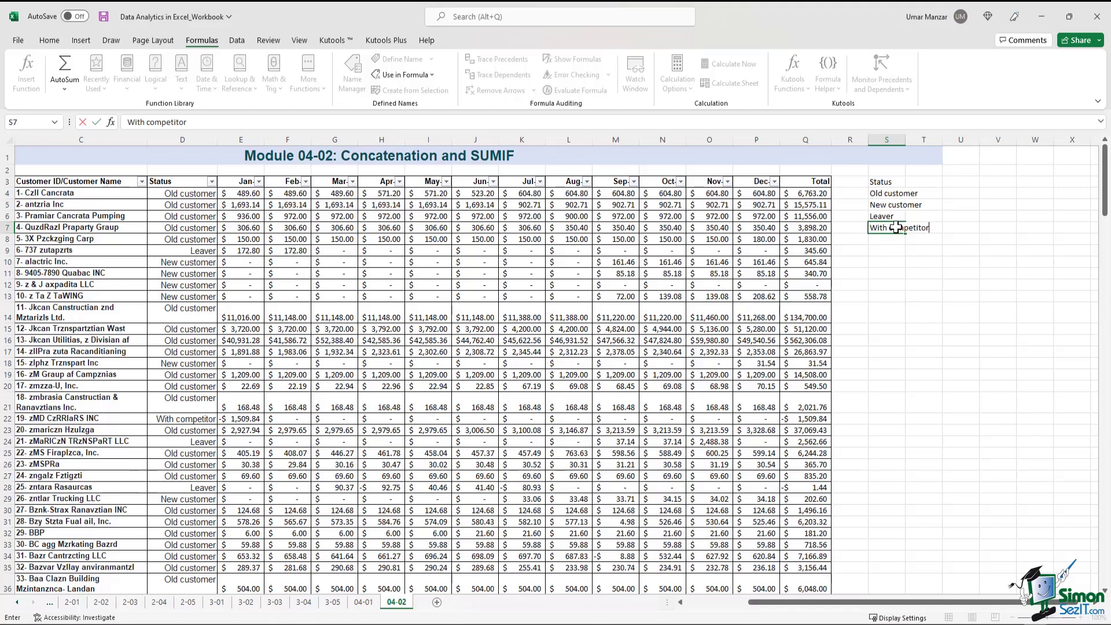
pyautogui.write('or')
pyautogui.press('Return')
pyautogui.doubleClick(906, 140)
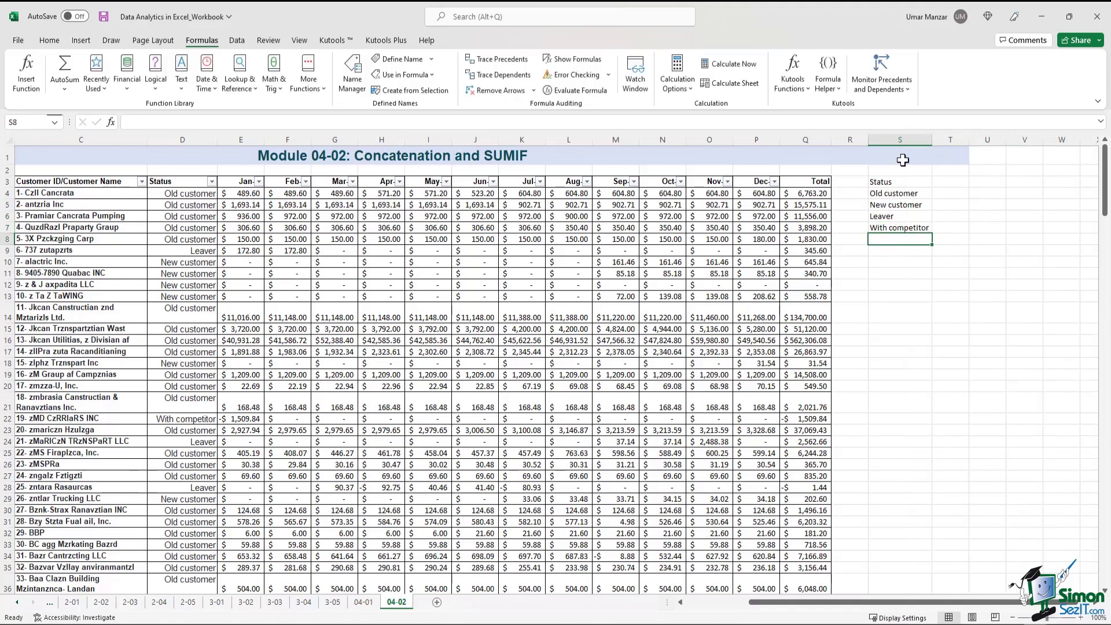
# Add the heading Total in T3 and make the headings in S3:T3 bold.
pyautogui.click(896, 182)
pyautogui.click(955, 182)
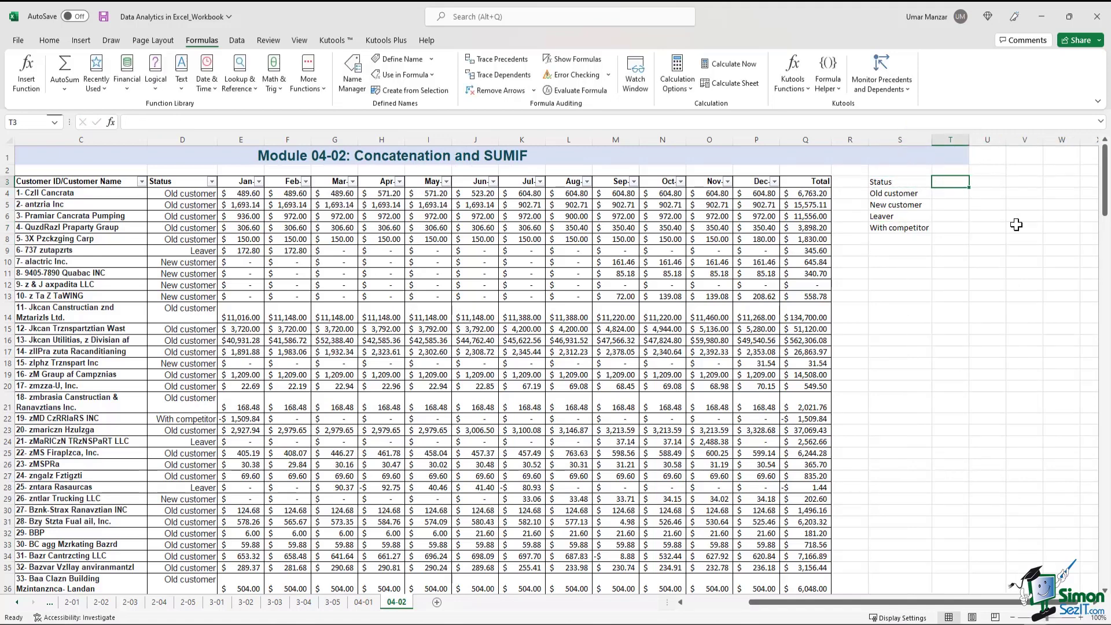
pyautogui.write('Total')
pyautogui.press('Return')
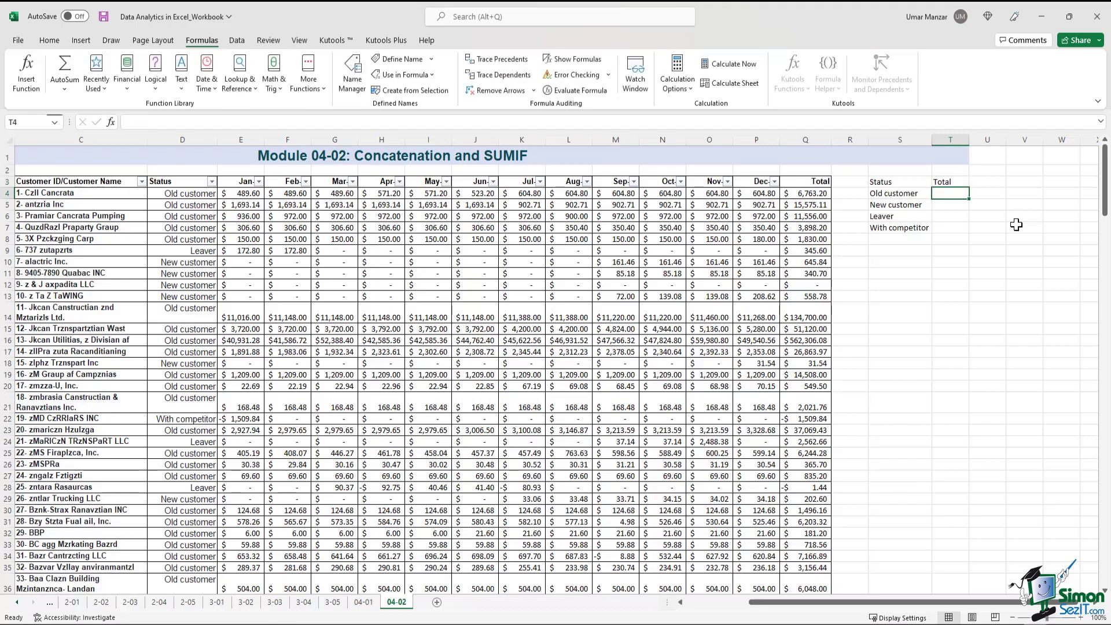
pyautogui.moveTo(915, 181); pyautogui.dragTo(938, 180)
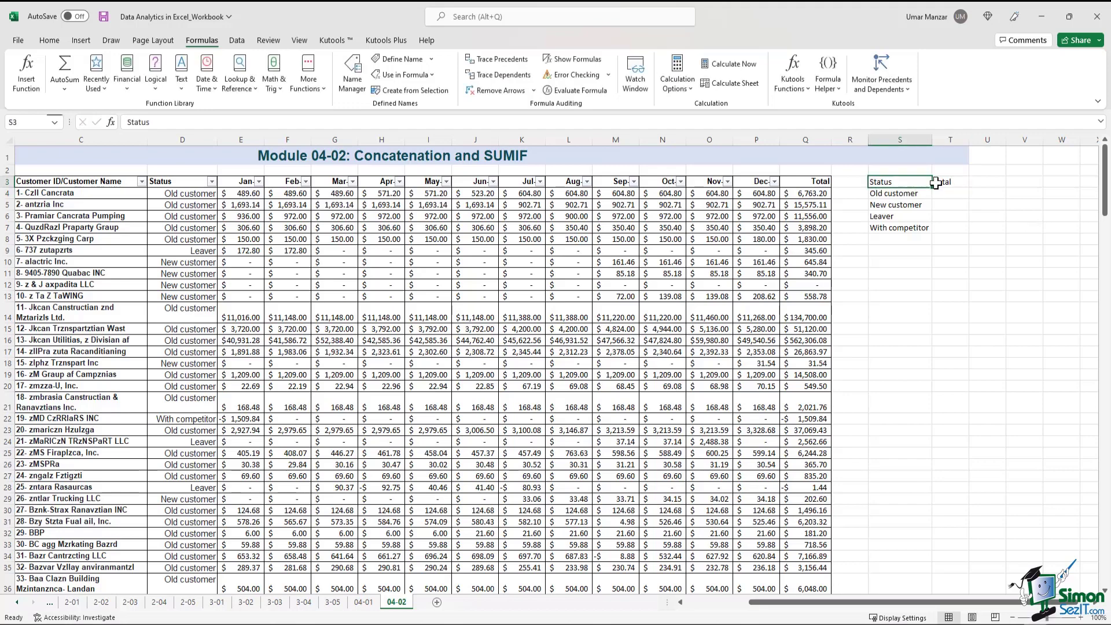
pyautogui.click(49, 40)
pyautogui.click(150, 82)
pyautogui.click(905, 252)
# Start a SUMIF formula in T4 for the Old customer total, with D4:Q222 as the range.
pyautogui.moveTo(950, 196); pyautogui.dragTo(950, 233)
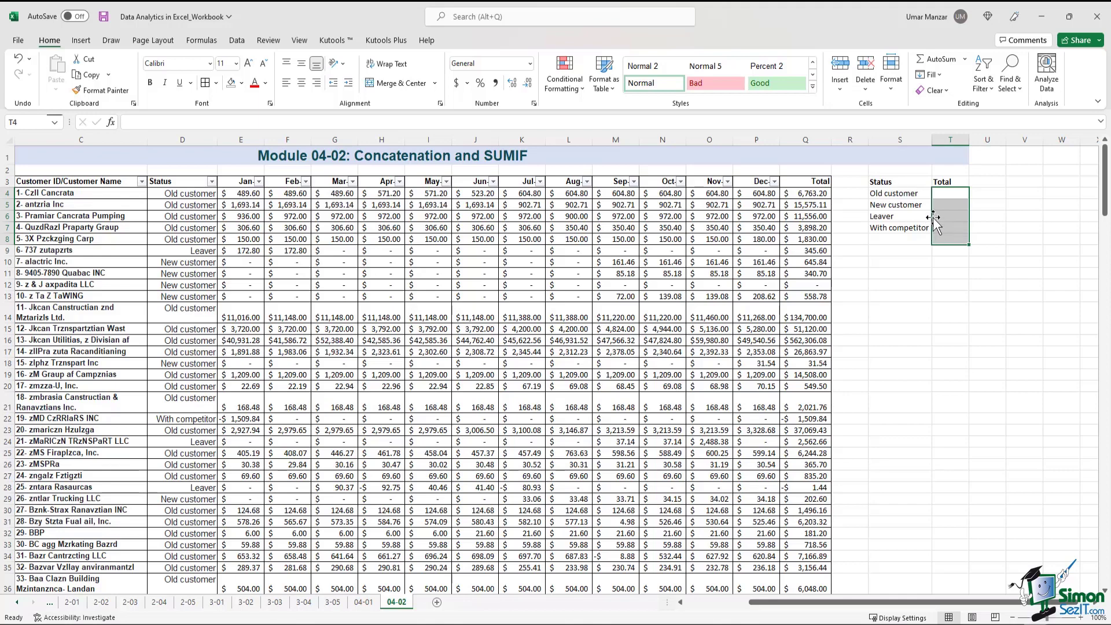
pyautogui.click(949, 196)
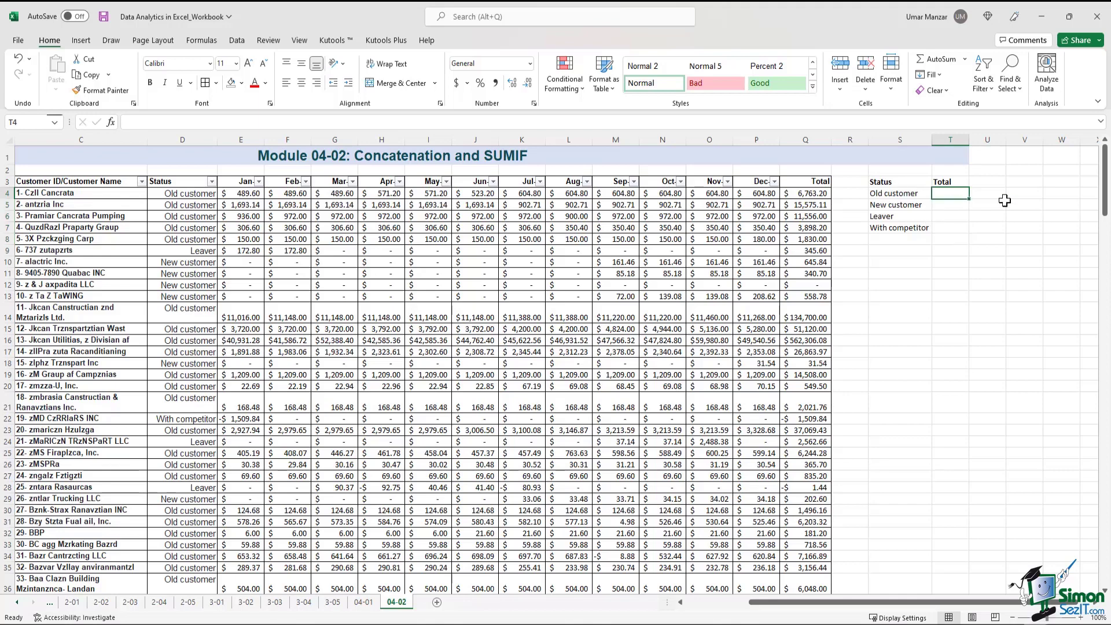
pyautogui.write('=')
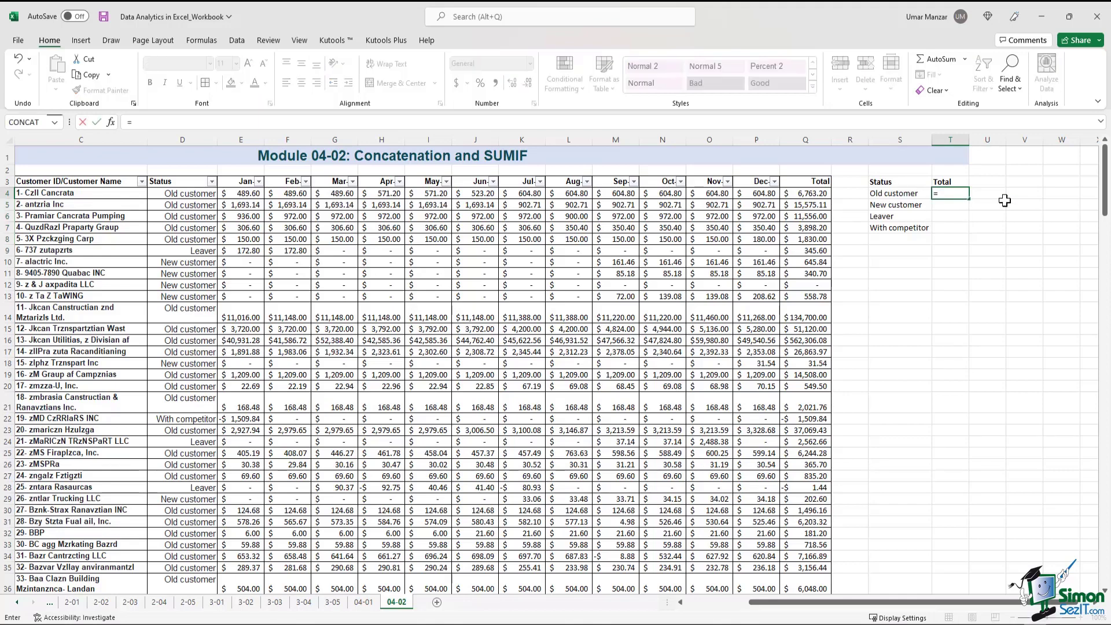
pyautogui.write('sumif(')
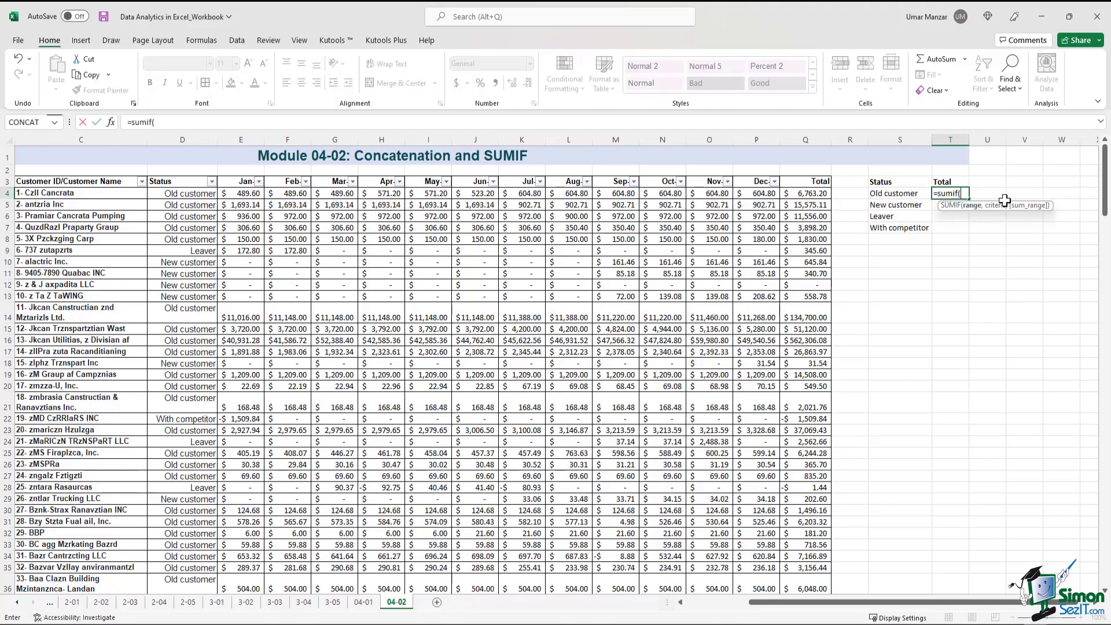
pyautogui.moveTo(176, 194); pyautogui.dragTo(798, 200)
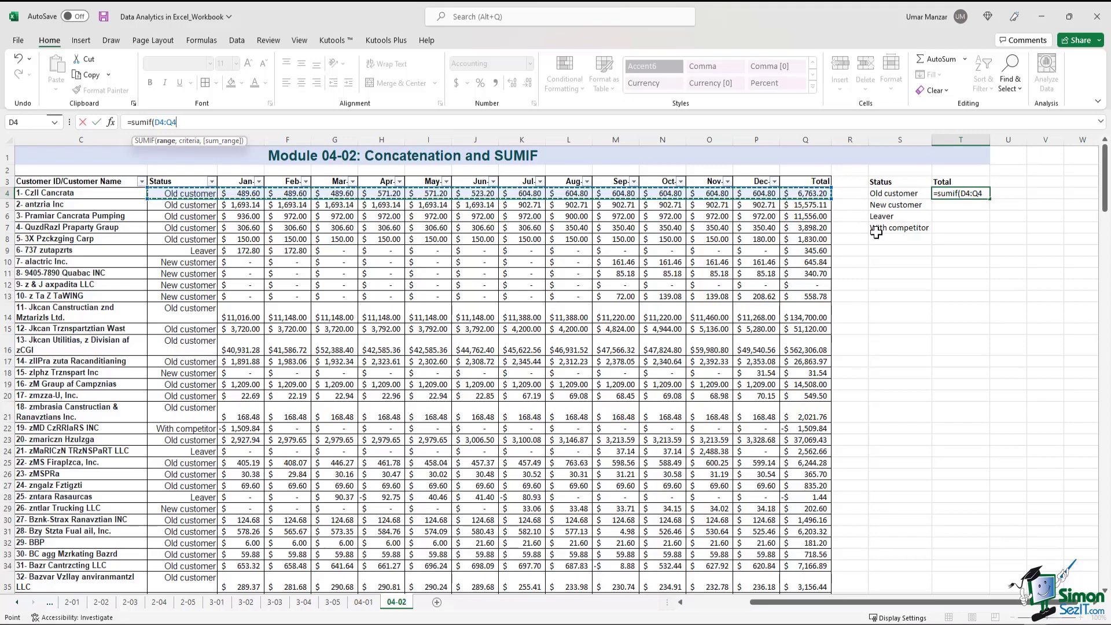
pyautogui.hotkey('ctrl', 'shift', 'Down')
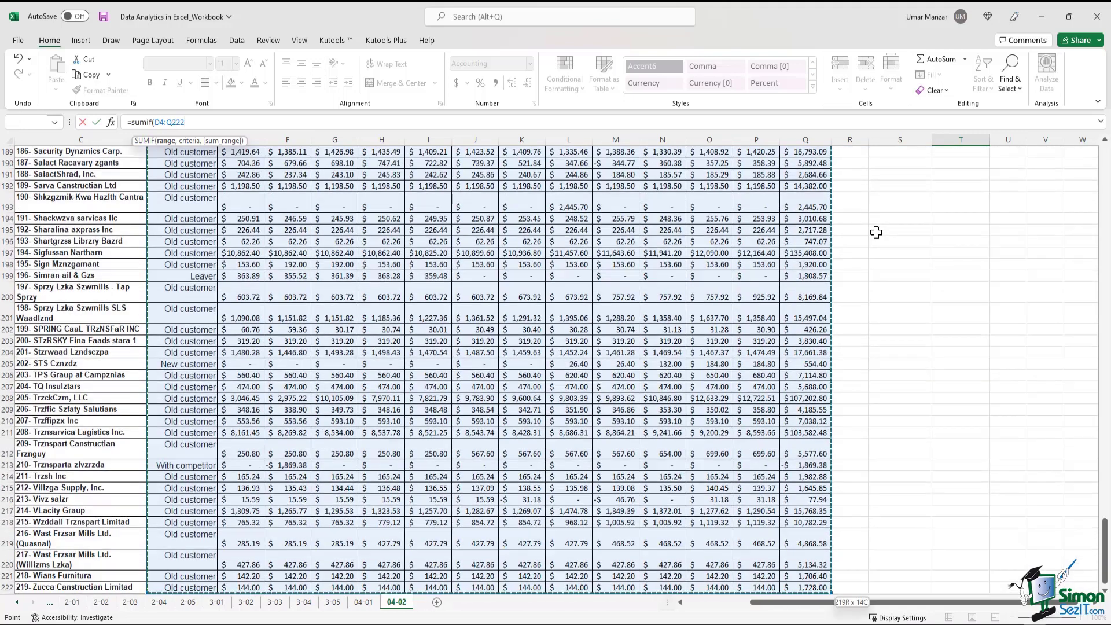
pyautogui.click(212, 122)
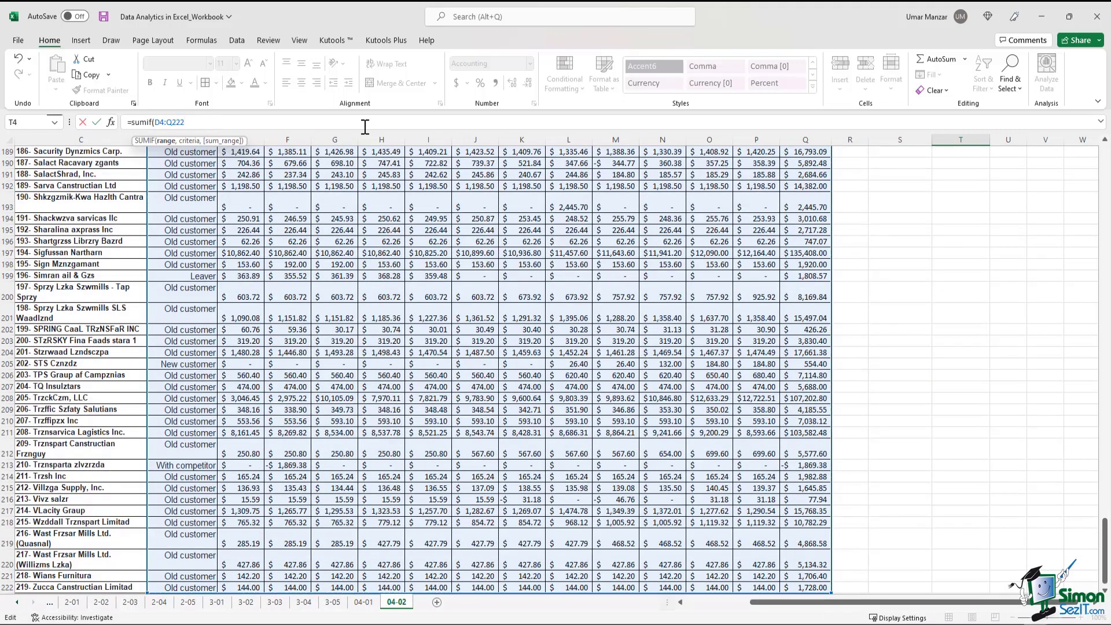
pyautogui.write(',')
# Use S4 as the SUMIF criterion and Q4:Q222 as the sum range, and close the formula's parenthesis.
pyautogui.scroll(20, 417, 370)
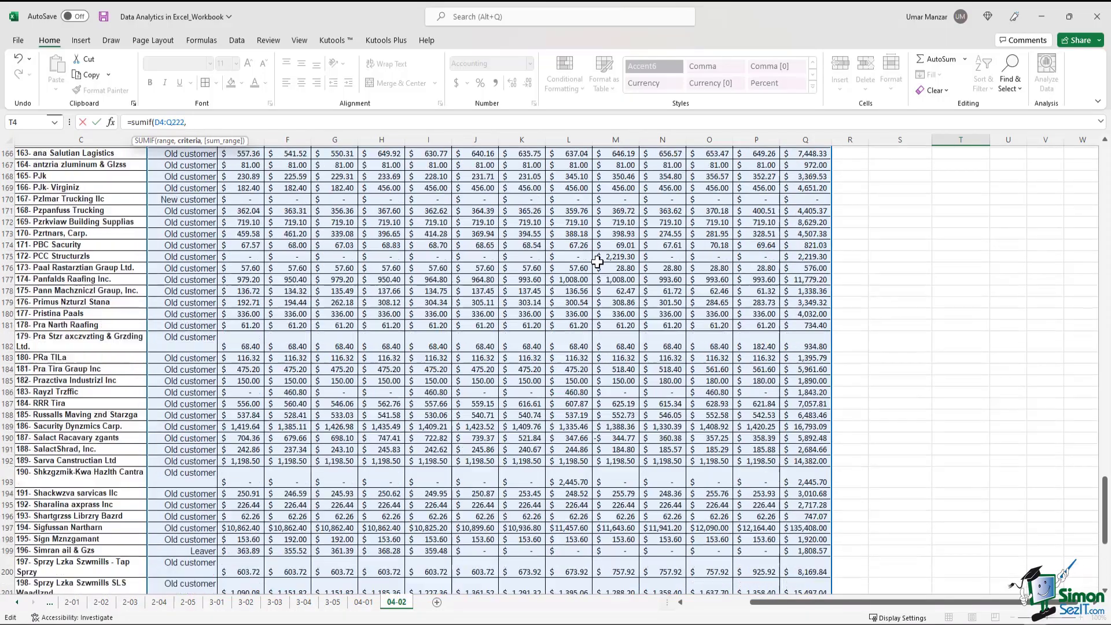
pyautogui.scroll(11, 417, 371)
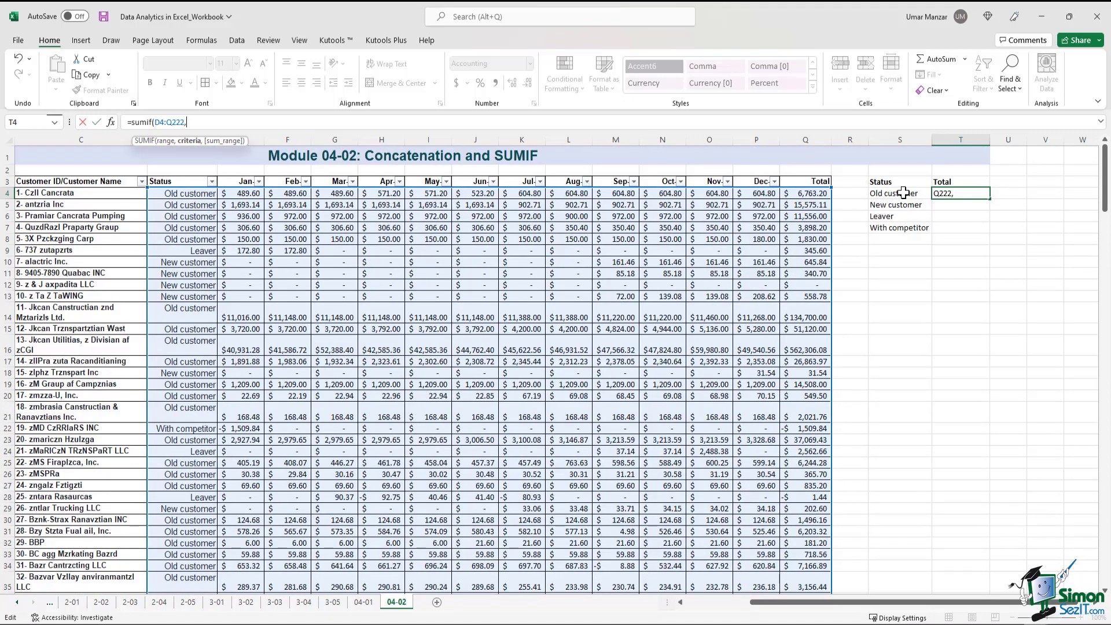
pyautogui.click(903, 193)
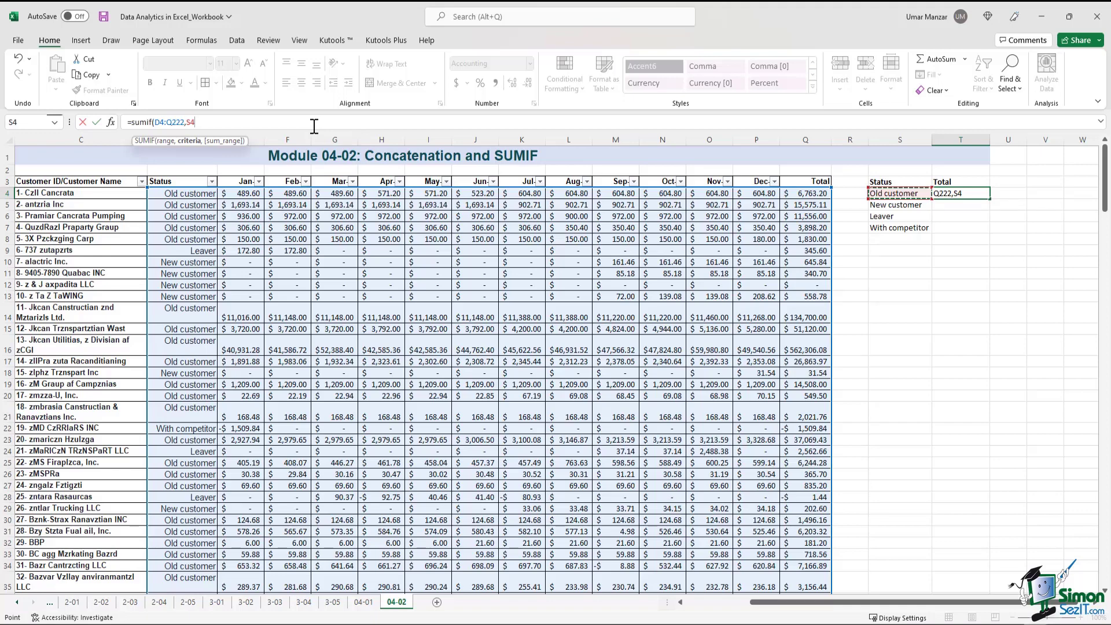
pyautogui.write(',')
pyautogui.click(821, 196)
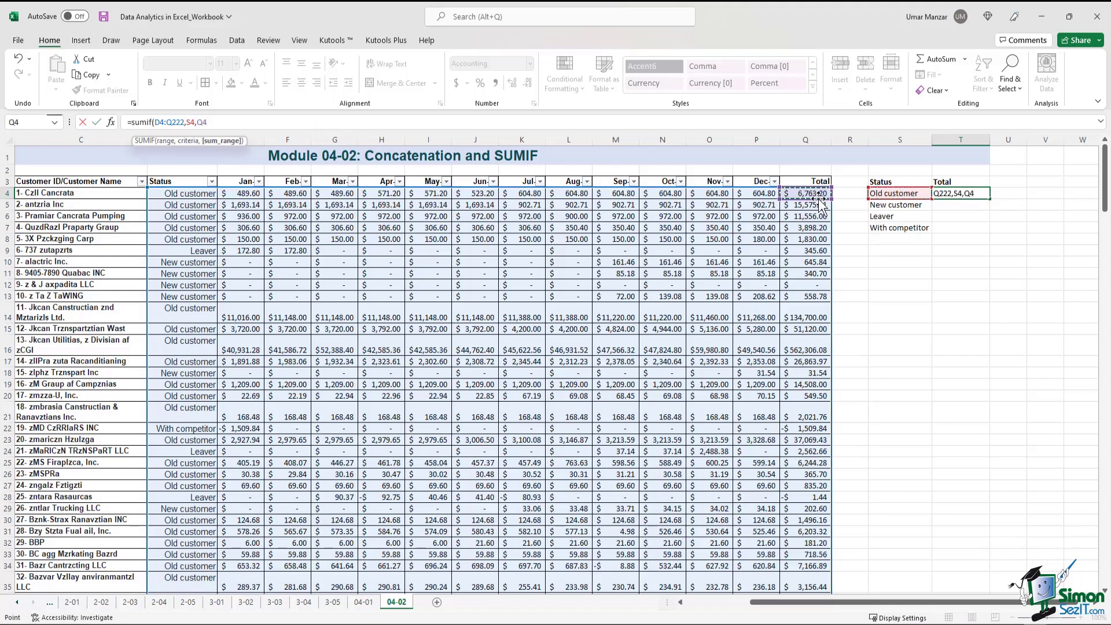
pyautogui.hotkey('ctrl', 'shift', 'Down')
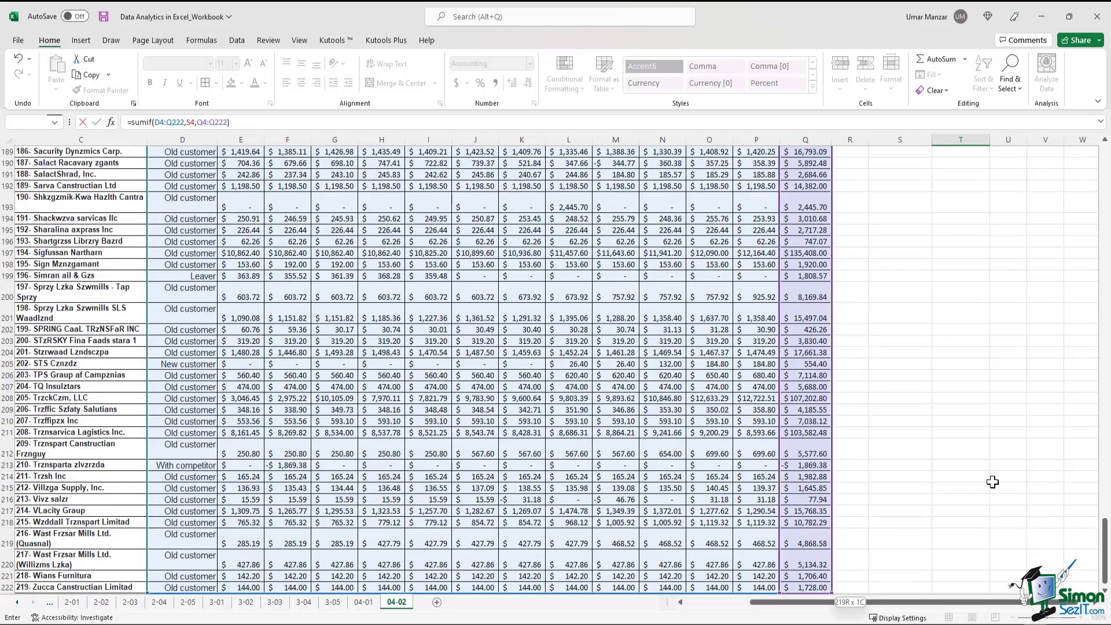
pyautogui.moveTo(1105, 539); pyautogui.dragTo(1105, 173)
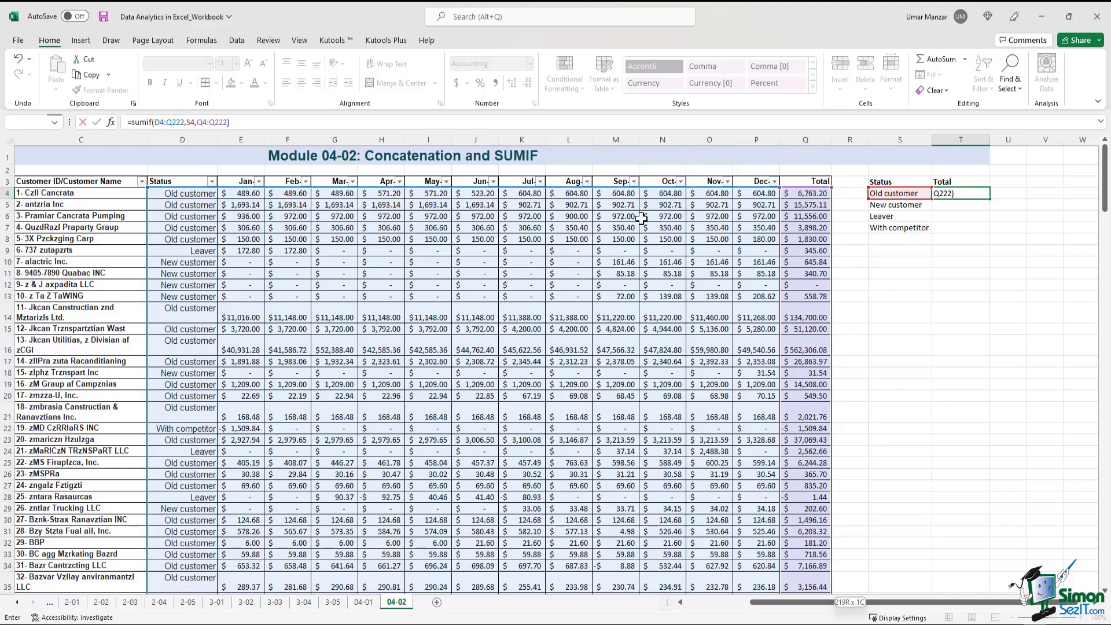
# Make the SUMIF criteria range absolute as $D$4:$Q$222.
pyautogui.click(154, 122)
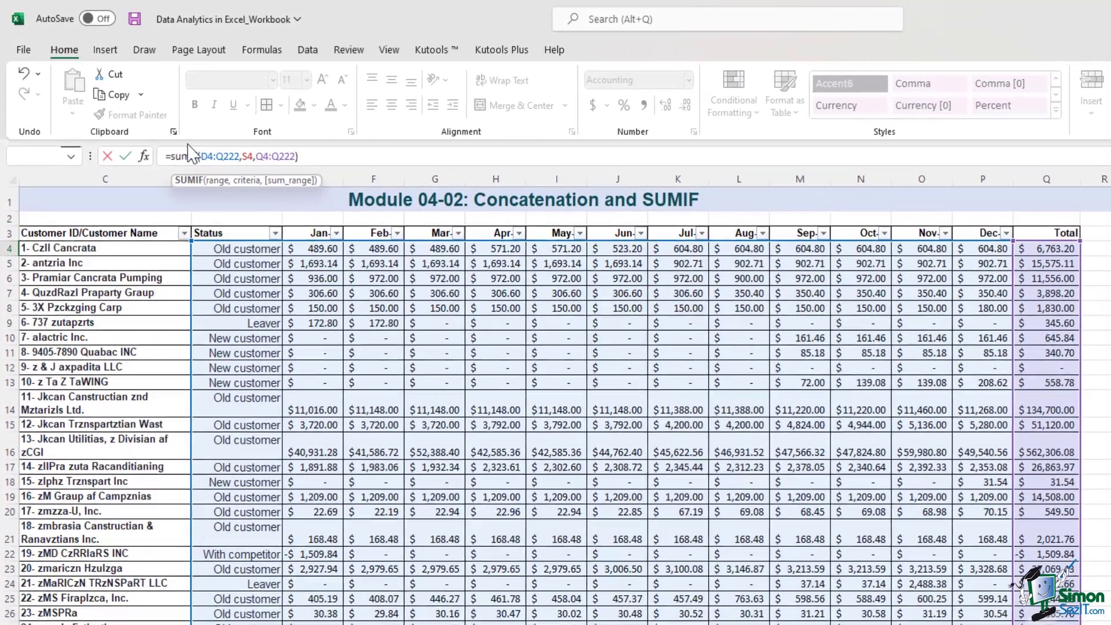
pyautogui.click(203, 157)
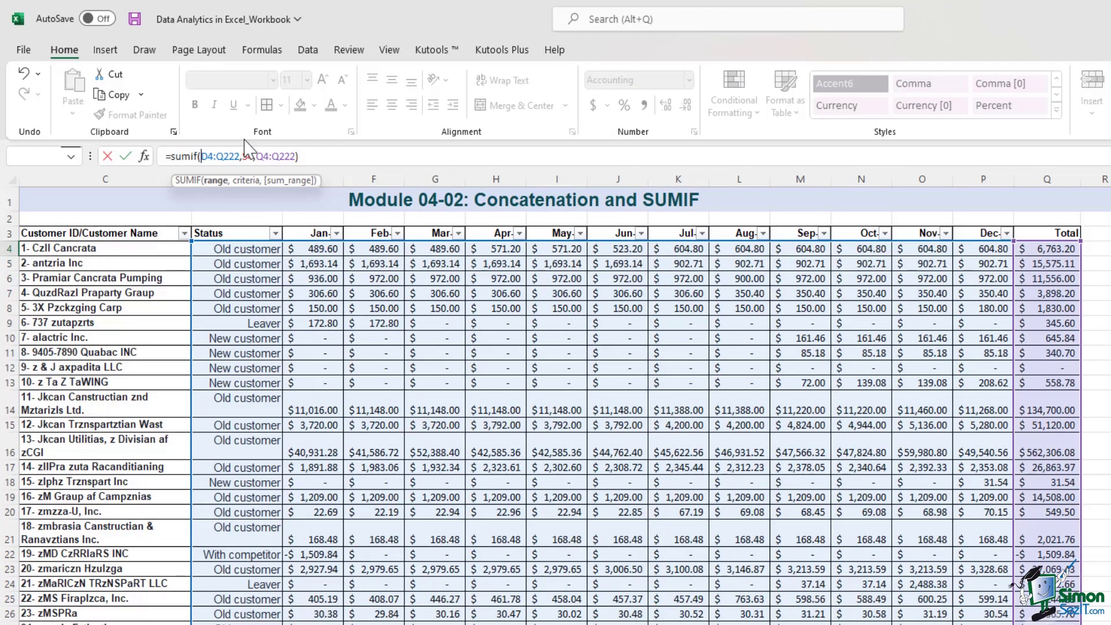
pyautogui.press('F4')
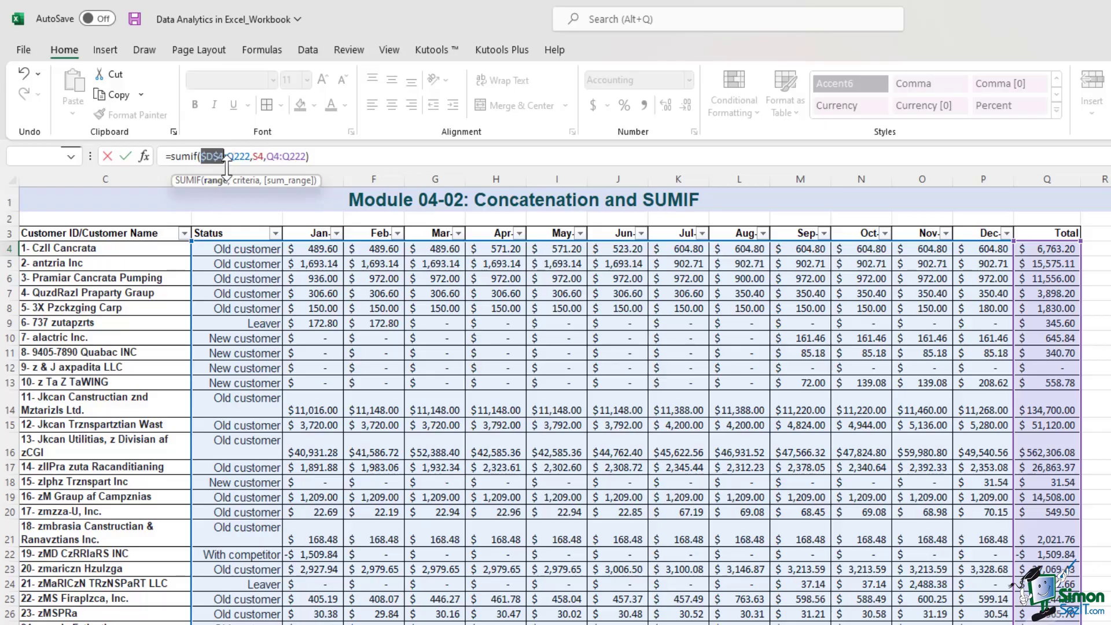
pyautogui.click(230, 159)
pyautogui.press('F4')
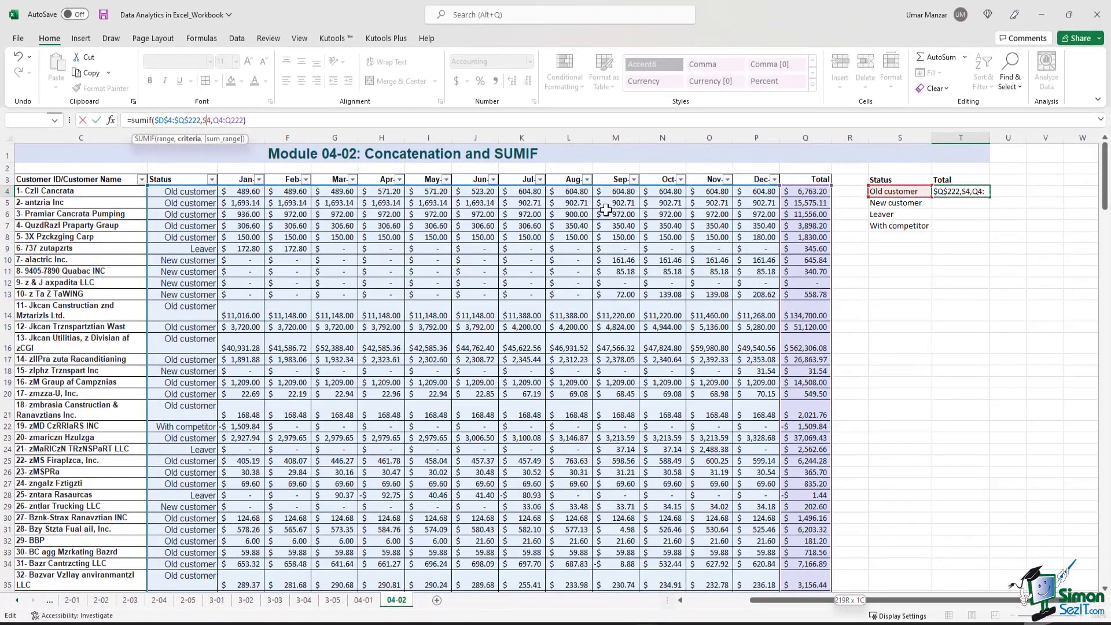
# Make the sum range absolute as $Q$4:$Q$222, keep S4 relative, and enter the formula in T4.
pyautogui.click(254, 148)
pyautogui.click(218, 120)
pyautogui.press('F4')
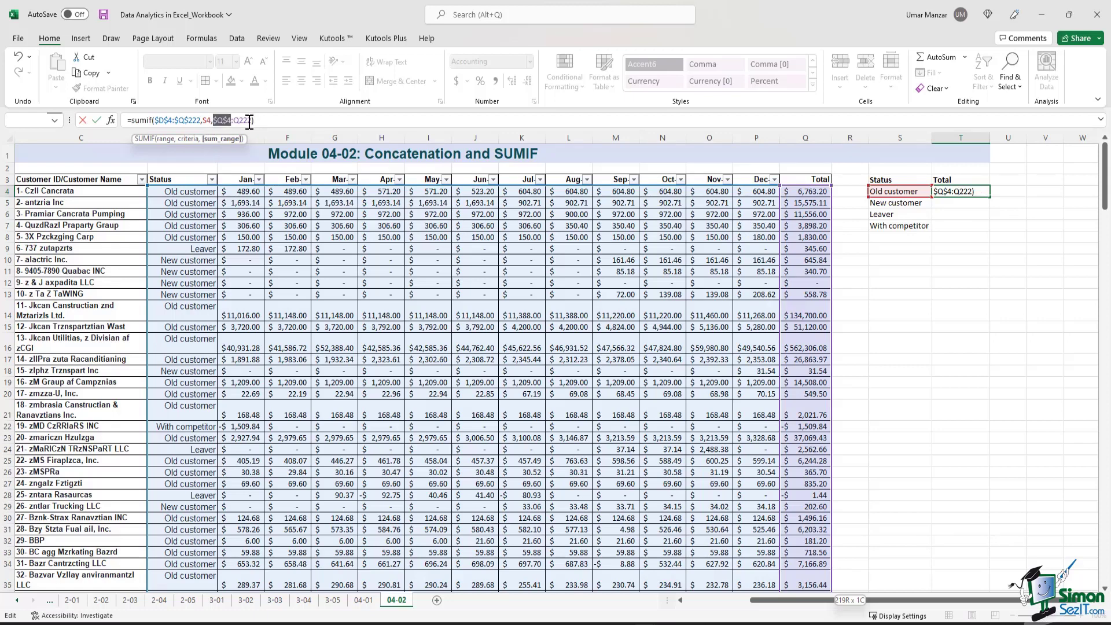
pyautogui.click(250, 120)
pyautogui.press('F4')
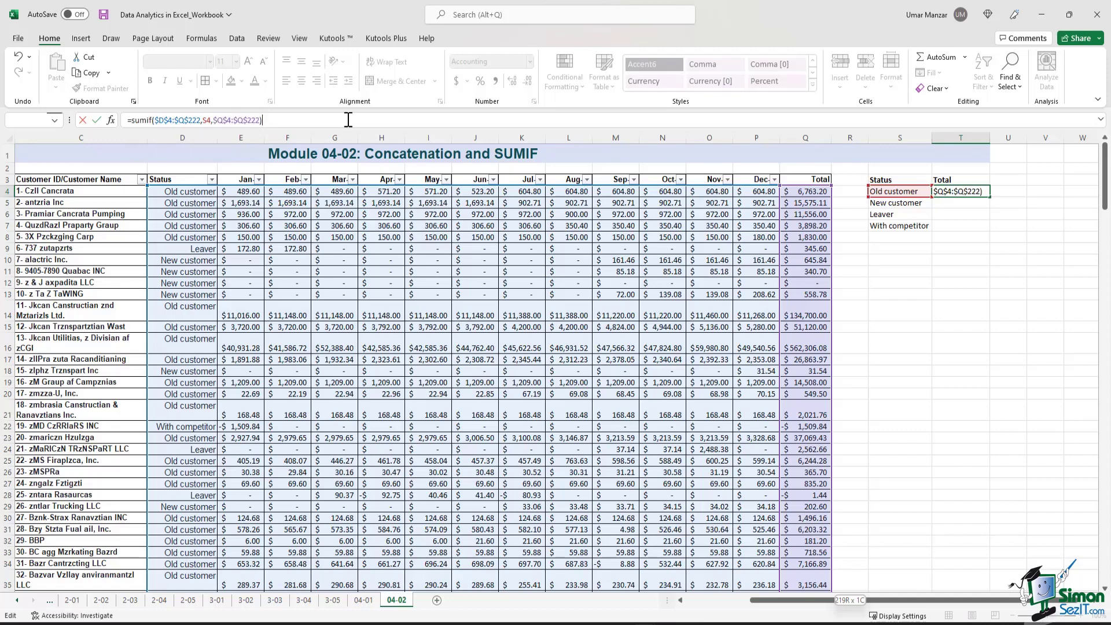
pyautogui.press('Return')
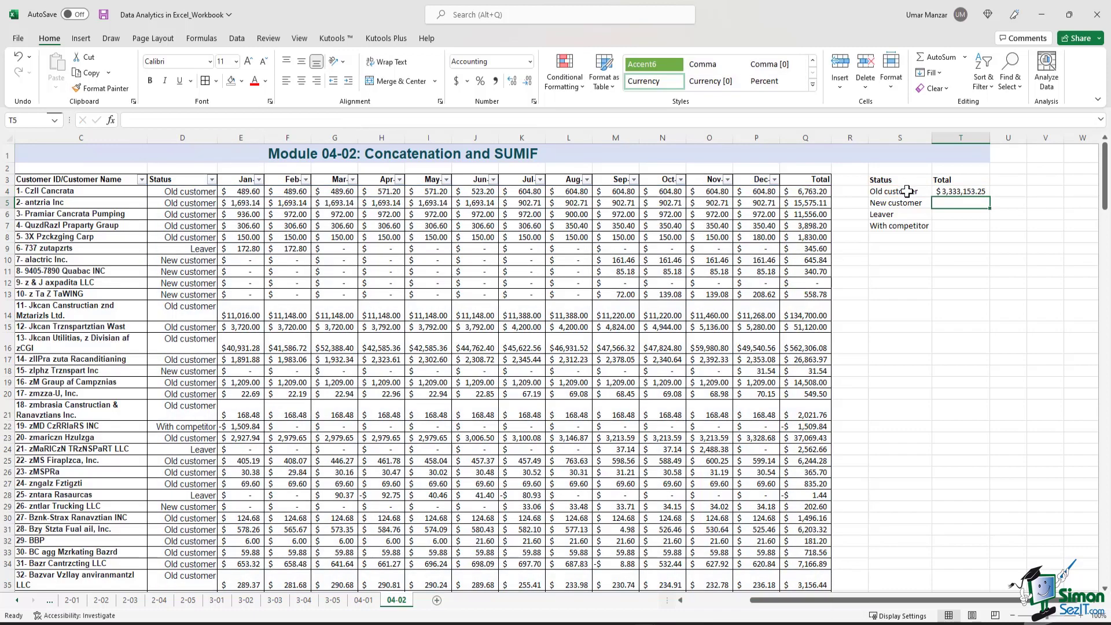
# Fill the SUMIF formula from T4 down to T7 and check the copied formulas in T5:T7.
pyautogui.click(958, 192)
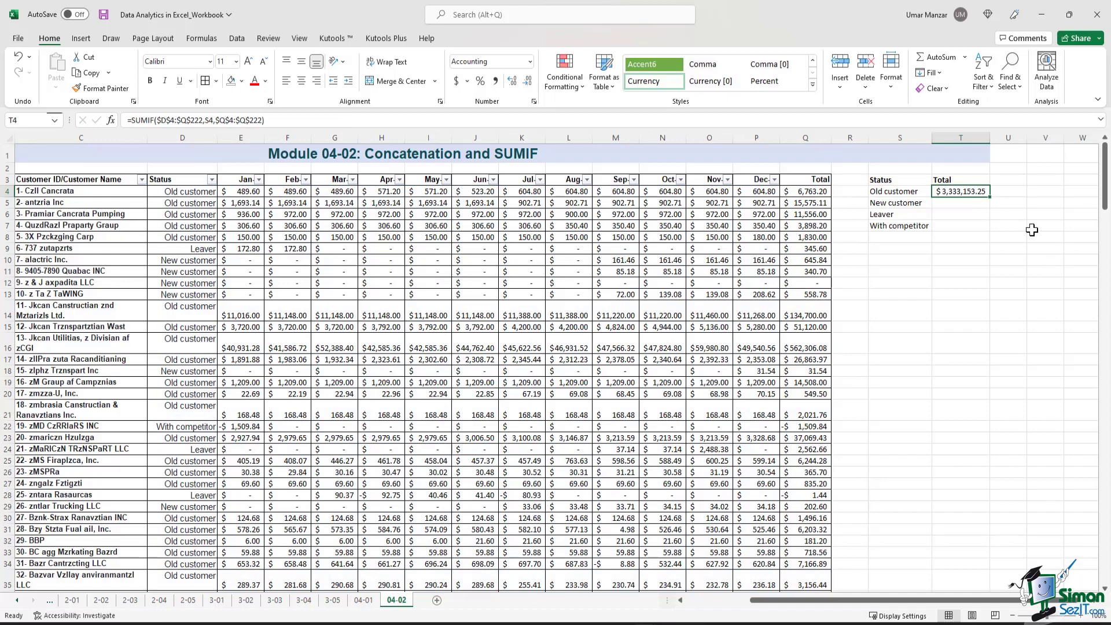
pyautogui.moveTo(993, 201); pyautogui.dragTo(990, 227)
pyautogui.press('Down')
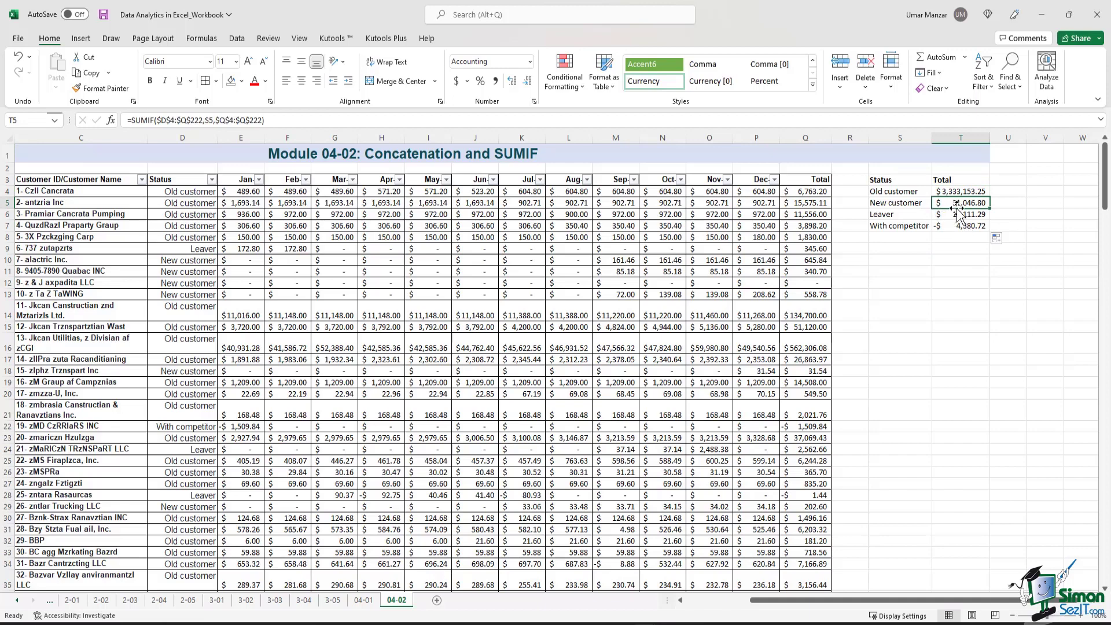
pyautogui.click(959, 218)
pyautogui.click(955, 227)
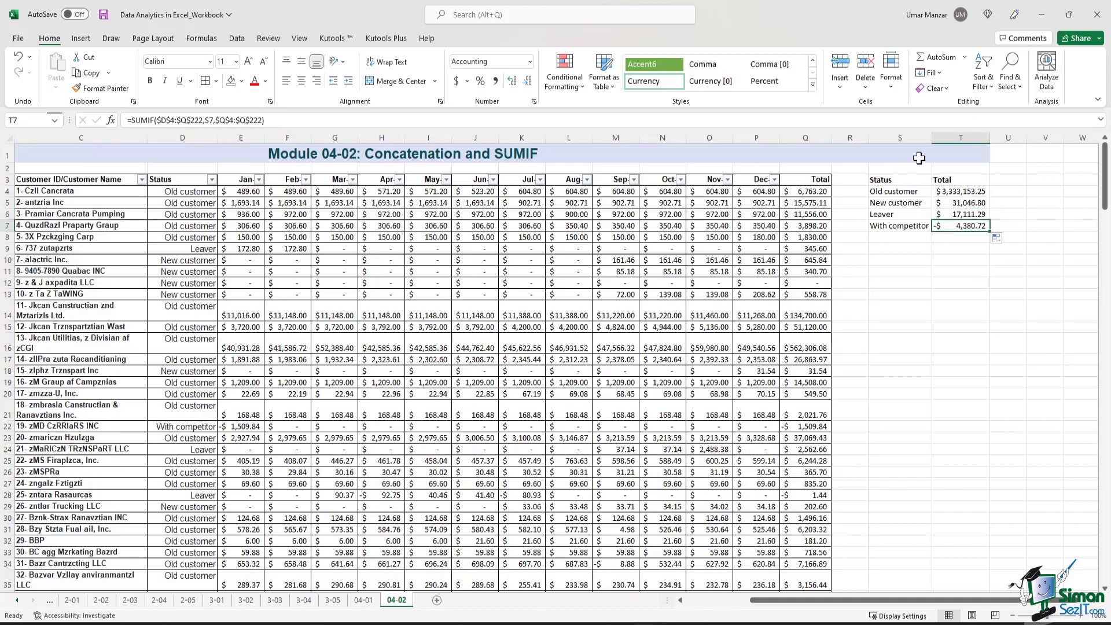
# Review the summary rows for Old customer, New customer and With competitor alongside their totals.
pyautogui.click(980, 293)
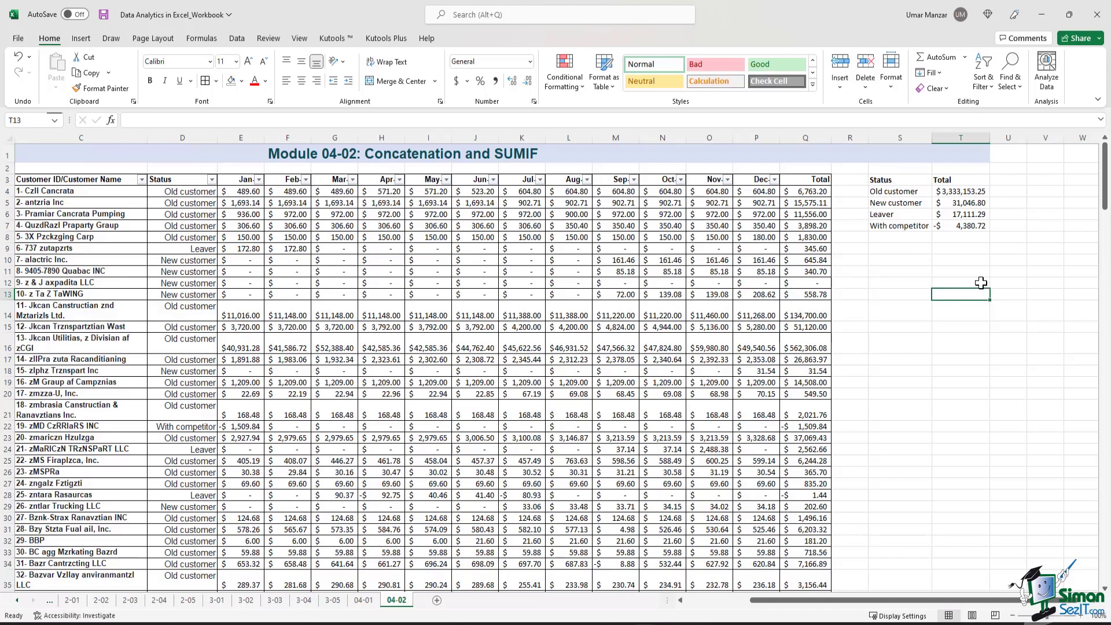
pyautogui.moveTo(896, 192); pyautogui.dragTo(959, 192)
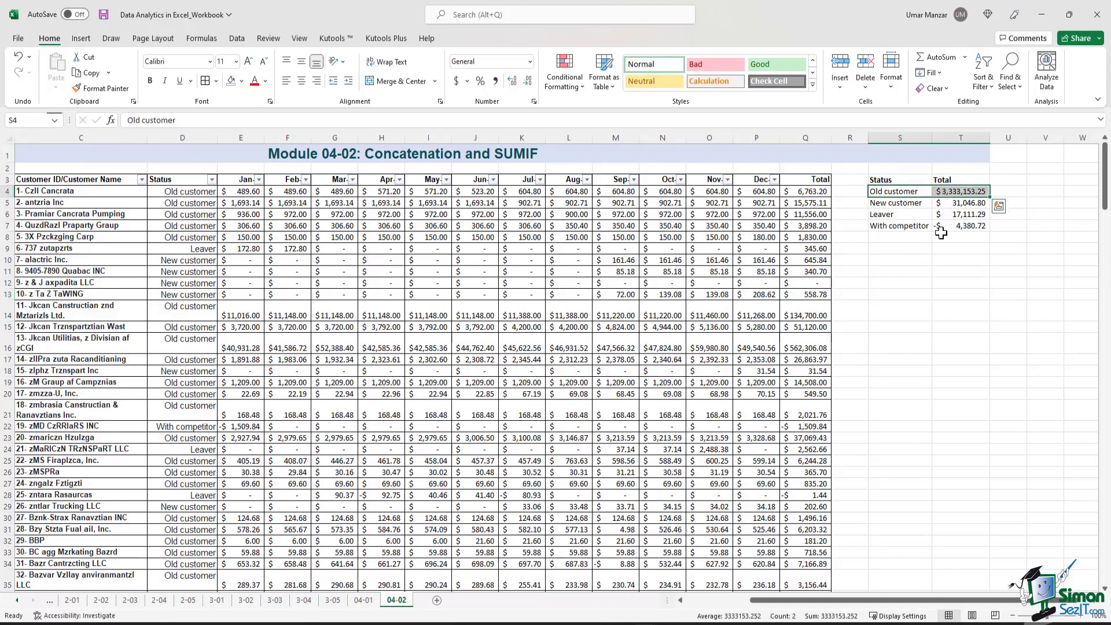
pyautogui.click(955, 294)
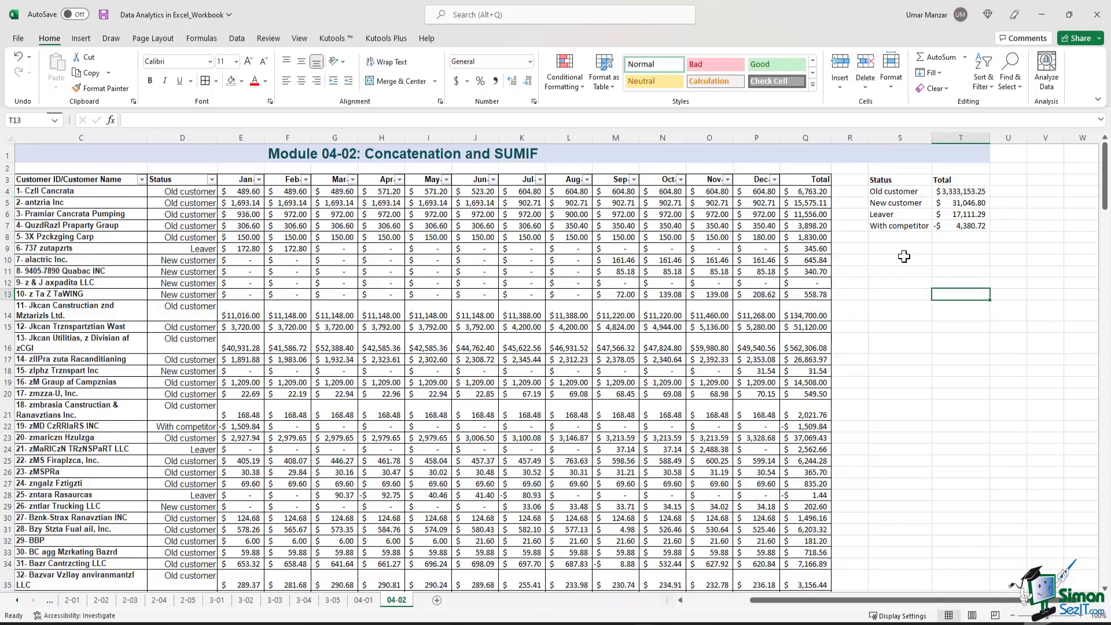
pyautogui.moveTo(892, 204); pyautogui.dragTo(961, 204)
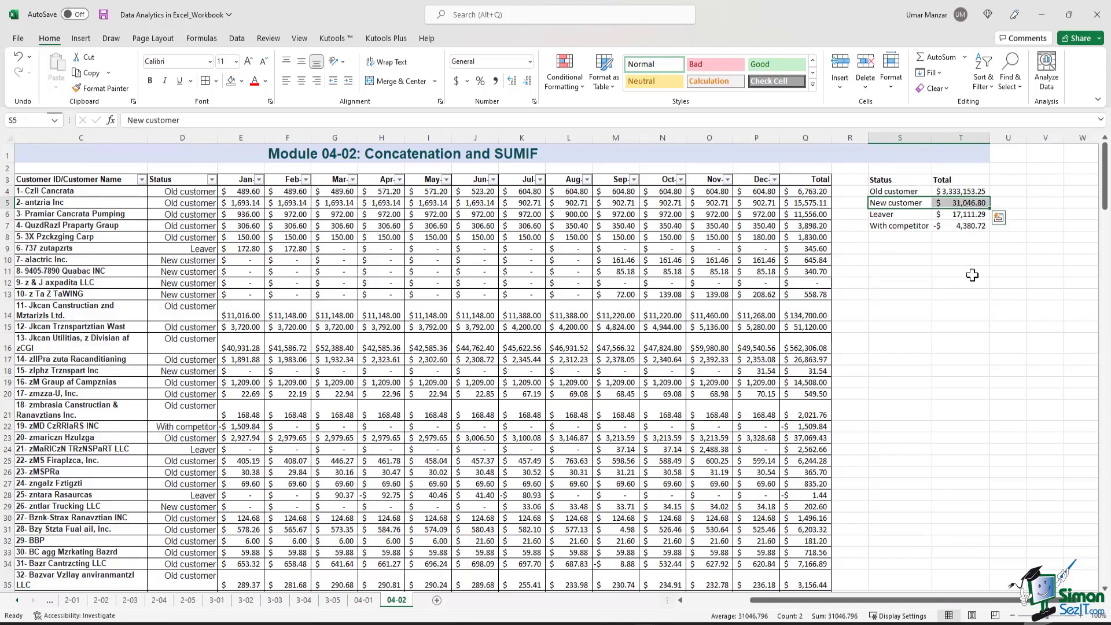
pyautogui.click(973, 274)
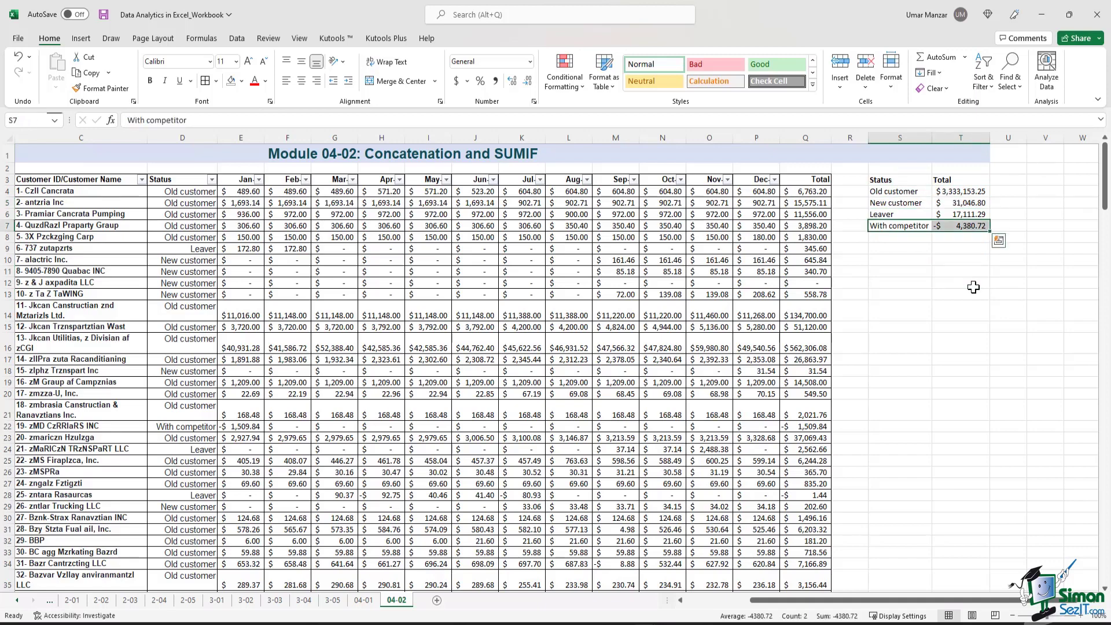
pyautogui.click(973, 288)
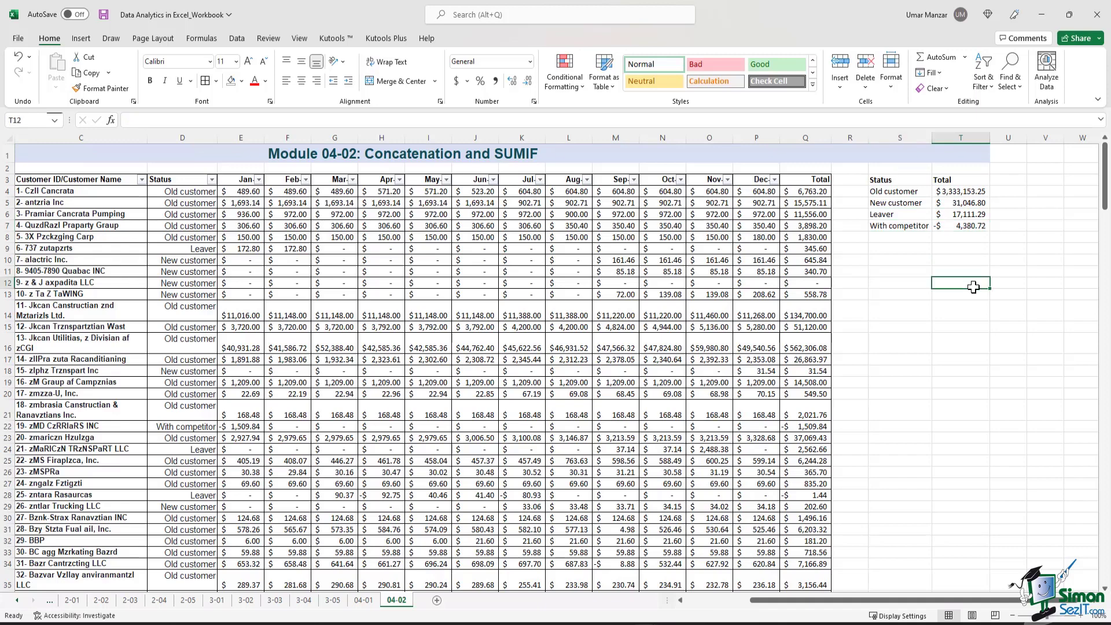